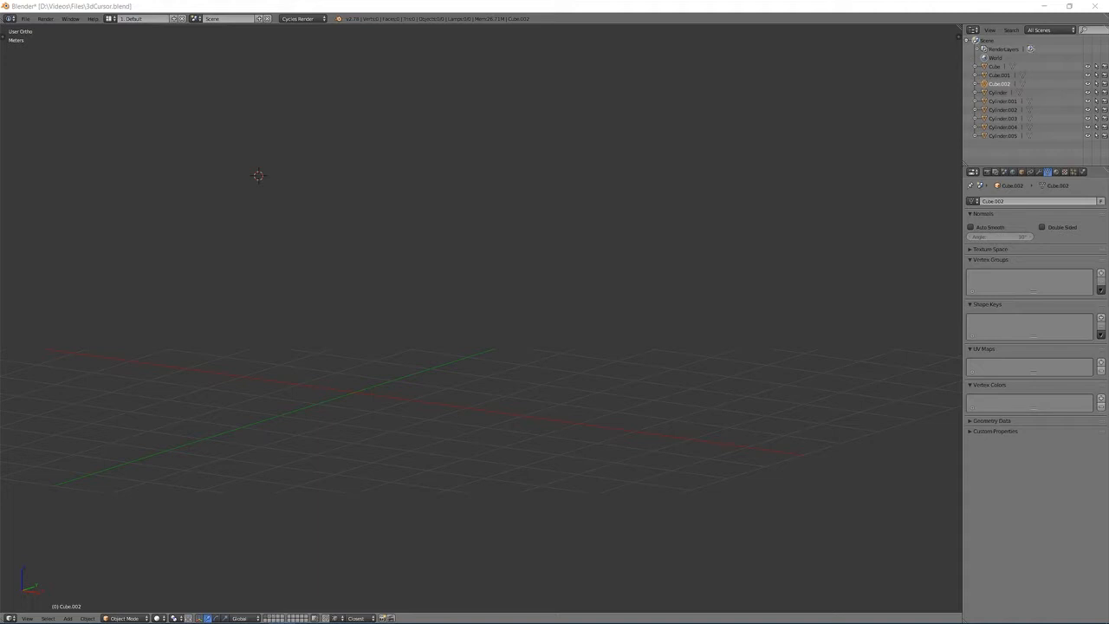
# Step: Add a cube mesh at the current 3D cursor location
pyautogui.moveTo(535, 167); pyautogui.dragTo(527, 166, button='middle')
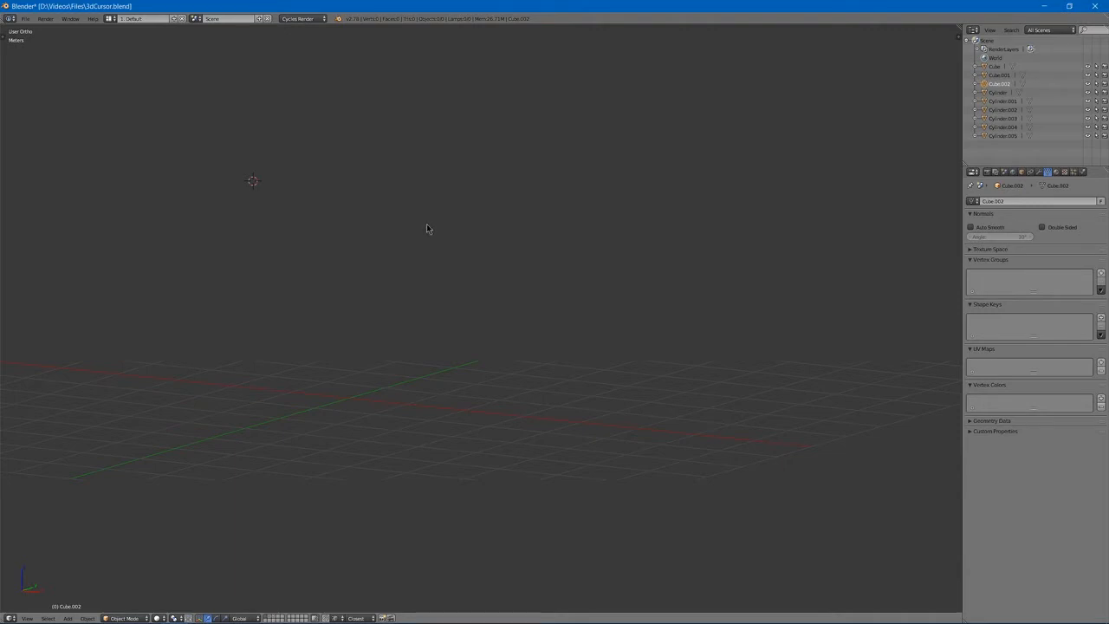
pyautogui.hotkey('shift', 'a')
pyautogui.moveTo(431, 224)
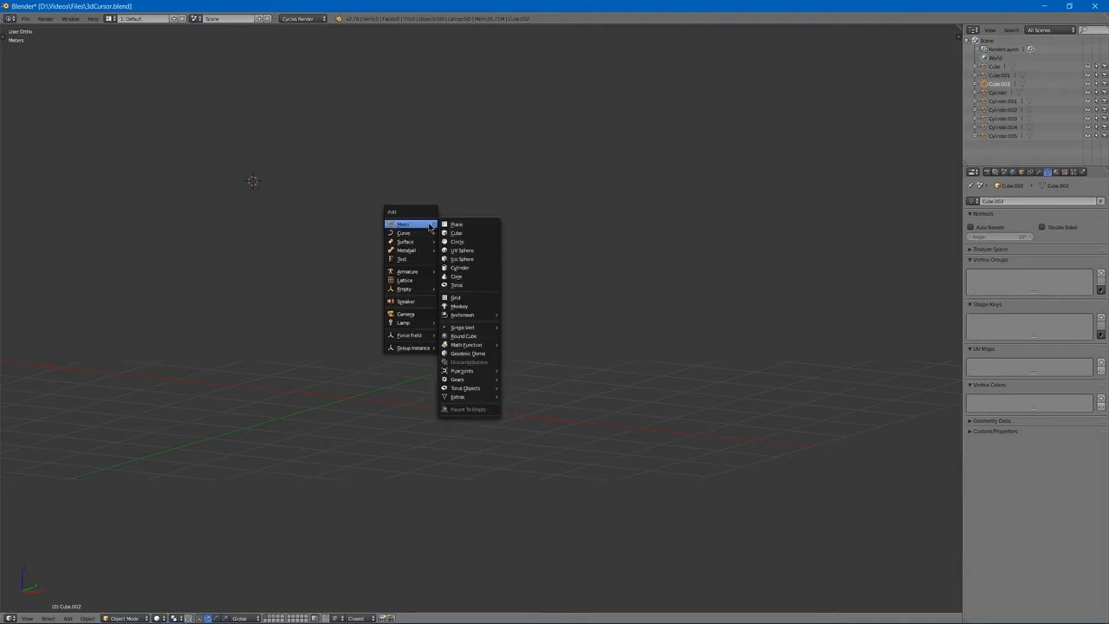
pyautogui.click(459, 236)
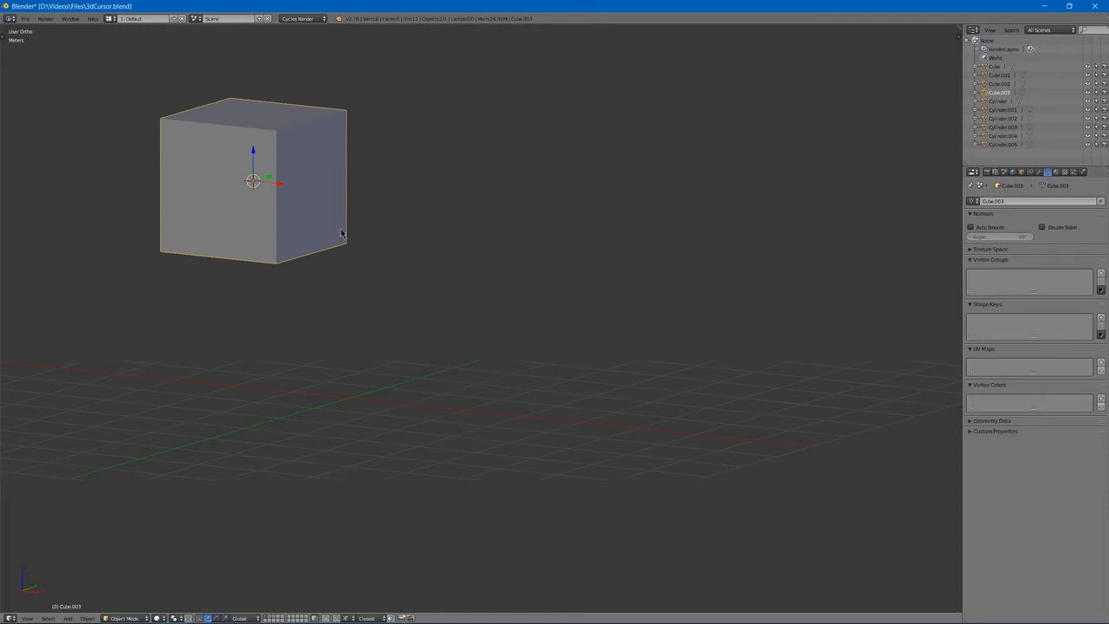
# Step: Reset the 3D cursor to the world centre and add a cone mesh there
pyautogui.hotkey('shift', 'c')
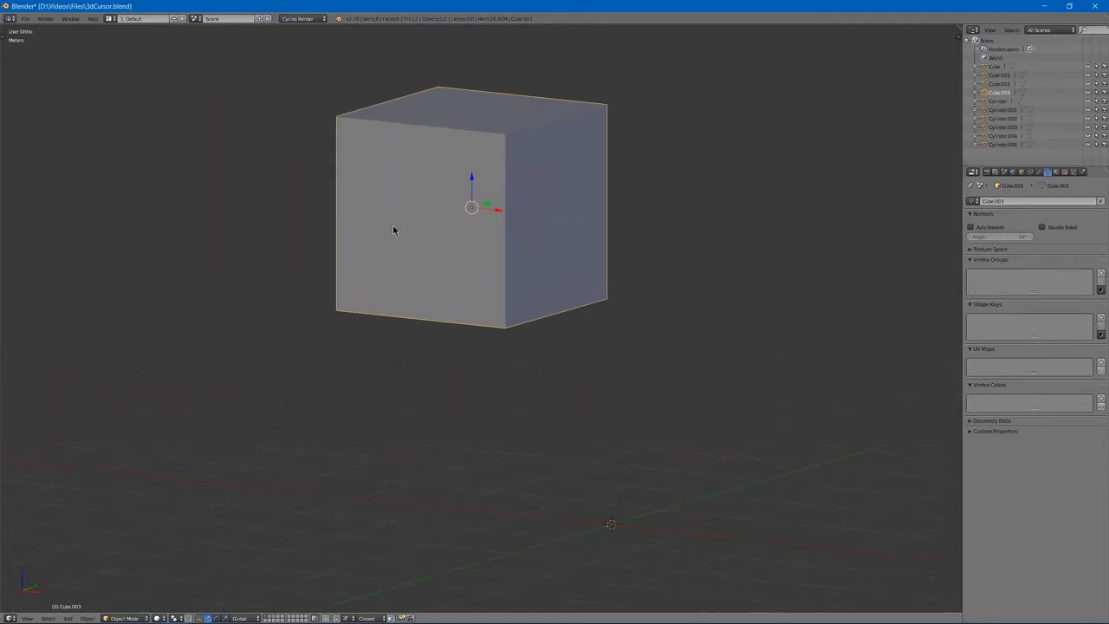
pyautogui.hotkey('shift', 'a')
pyautogui.moveTo(497, 273)
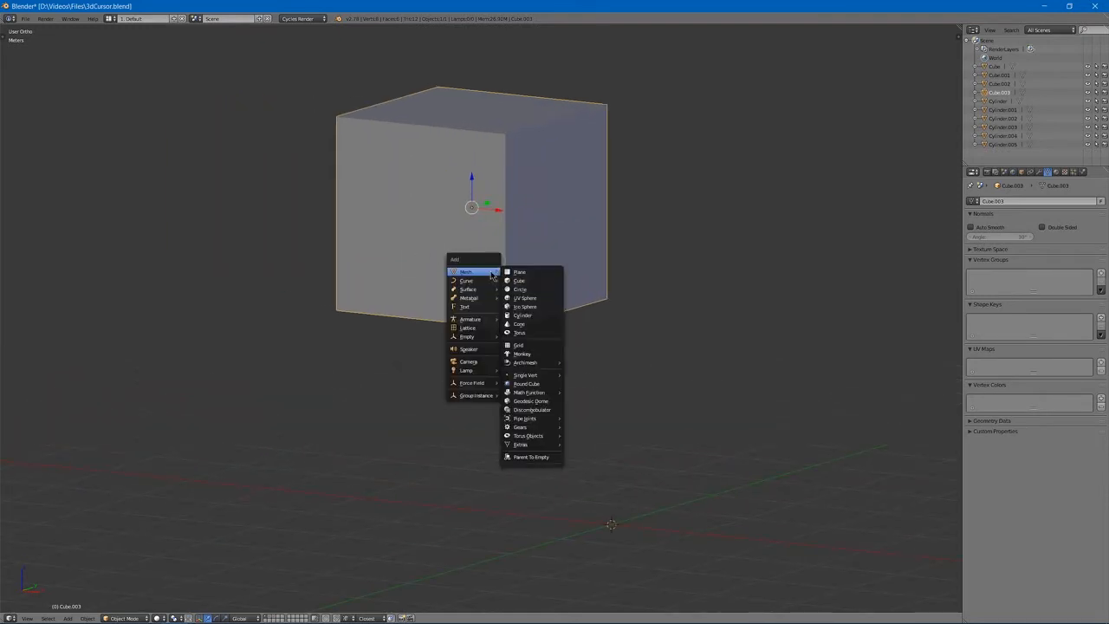
pyautogui.click(538, 324)
pyautogui.click(540, 325)
pyautogui.moveTo(570, 318); pyautogui.dragTo(518, 228, button='middle')
pyautogui.scroll(-2, 507, 258)
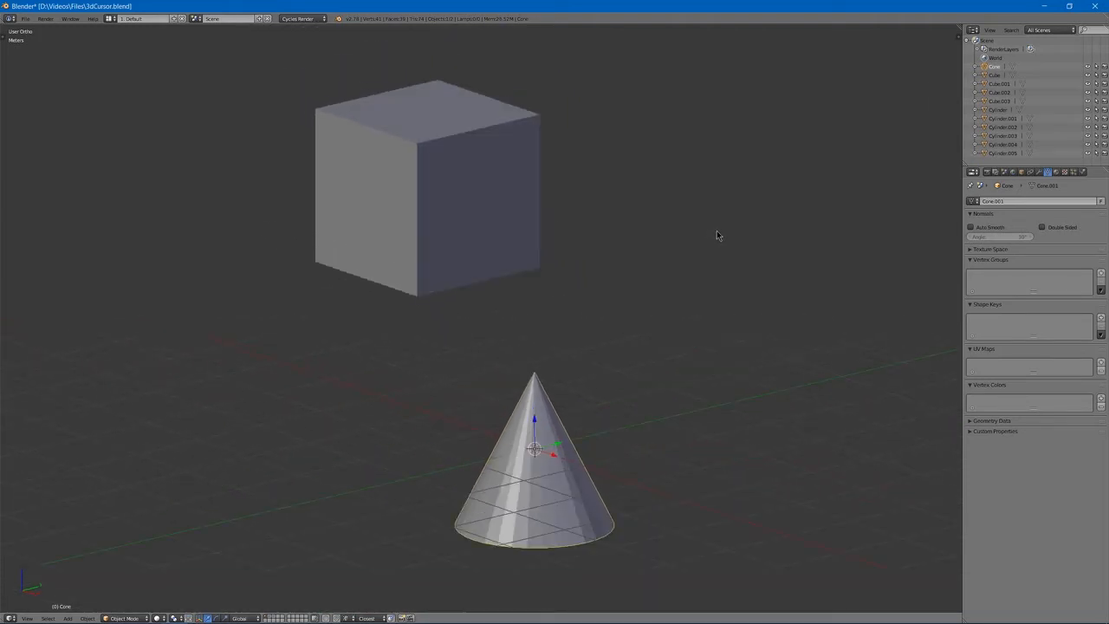
# Step: Place the 3D cursor in the empty space beside the cube and snap the cone to the cursor
pyautogui.click(728, 190)
pyautogui.hotkey('shift', 's')
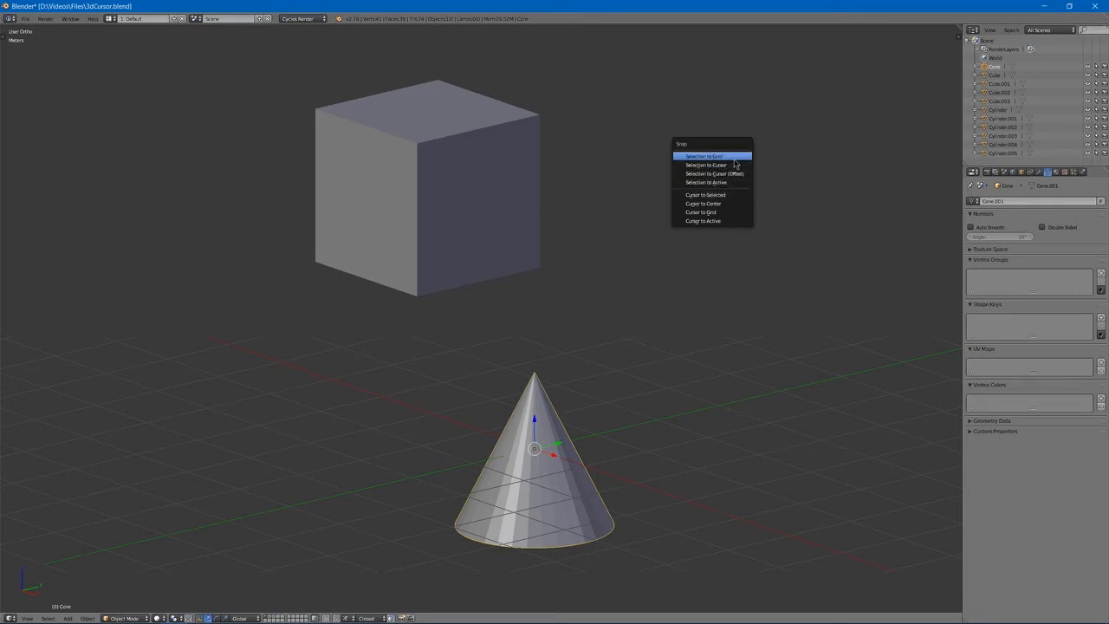
pyautogui.click(736, 165)
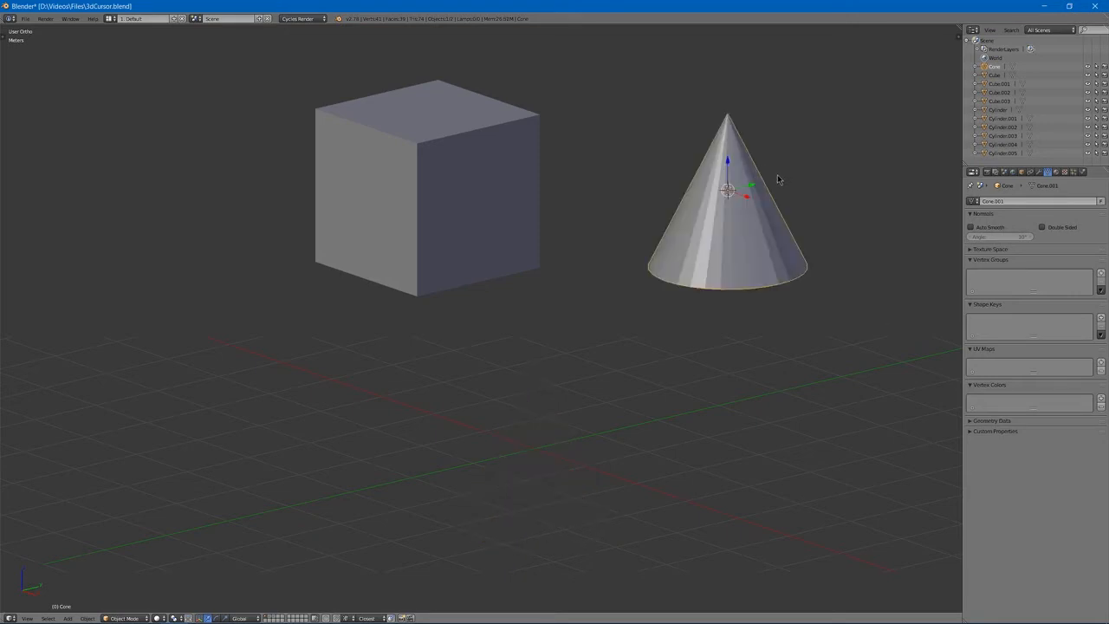
# Step: In top view, place the 3D cursor between the cube and the cone and snap it to the grid
pyautogui.press('KP_7')
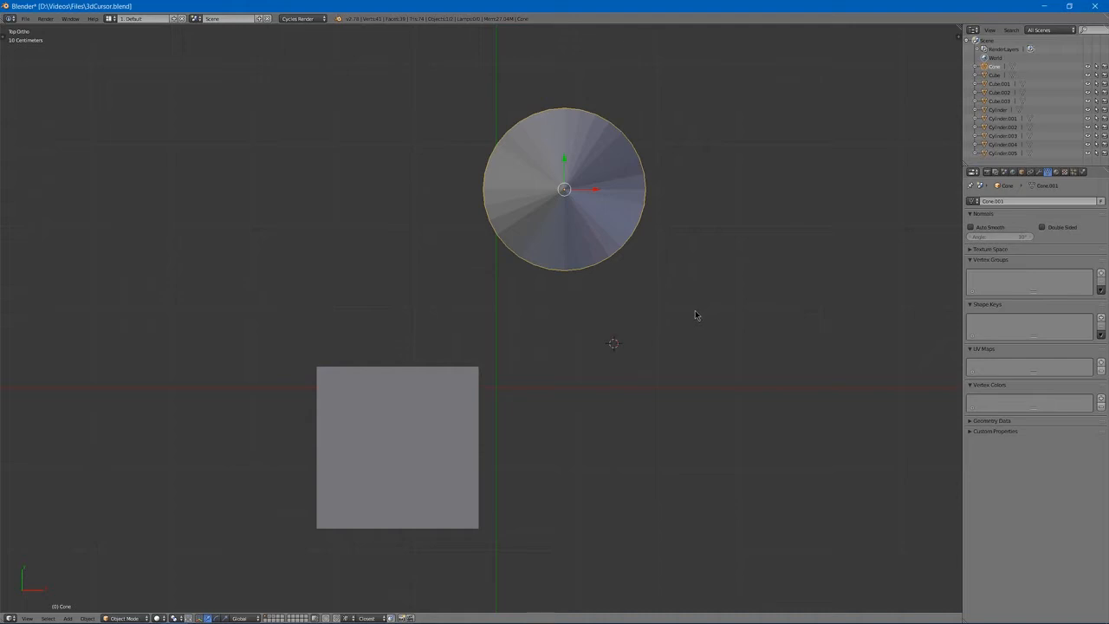
pyautogui.hotkey('shift', 's')
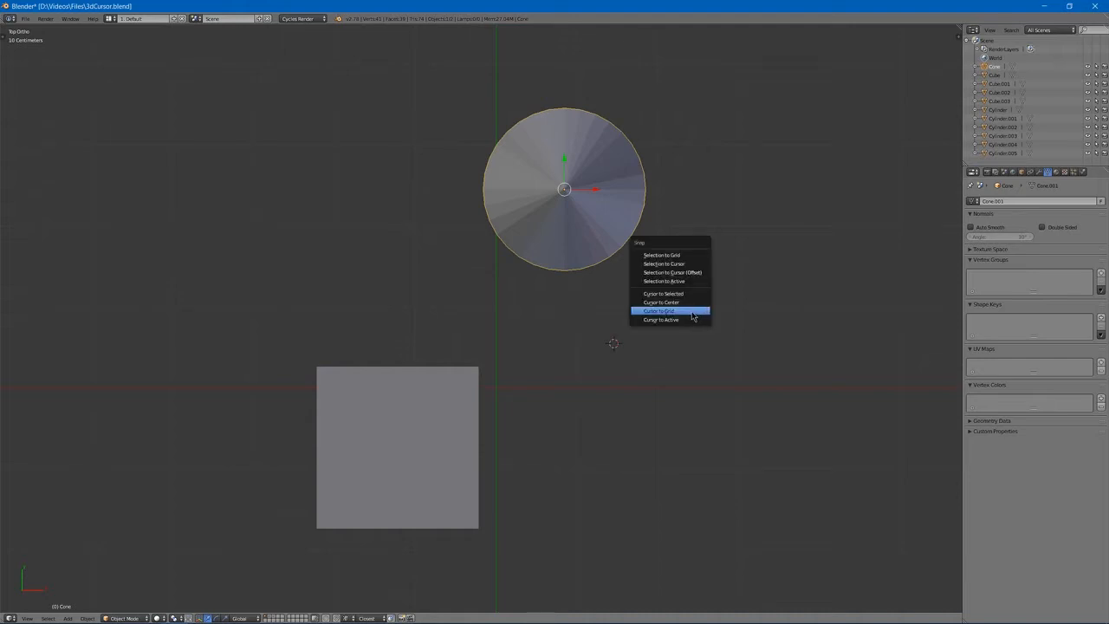
pyautogui.click(694, 317)
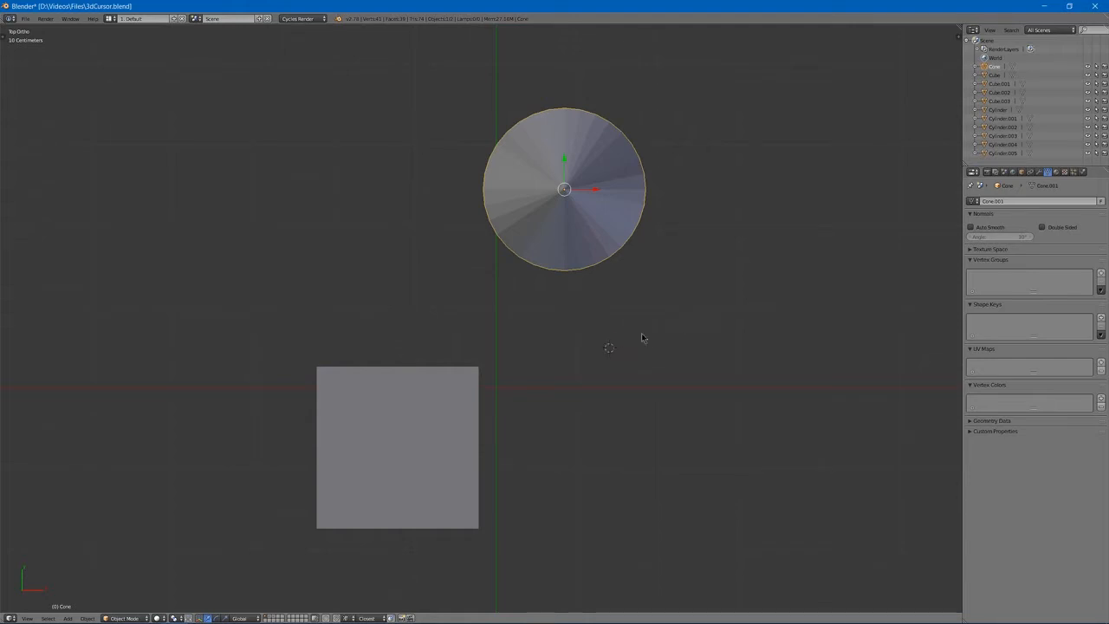
pyautogui.scroll(7, 613, 360)
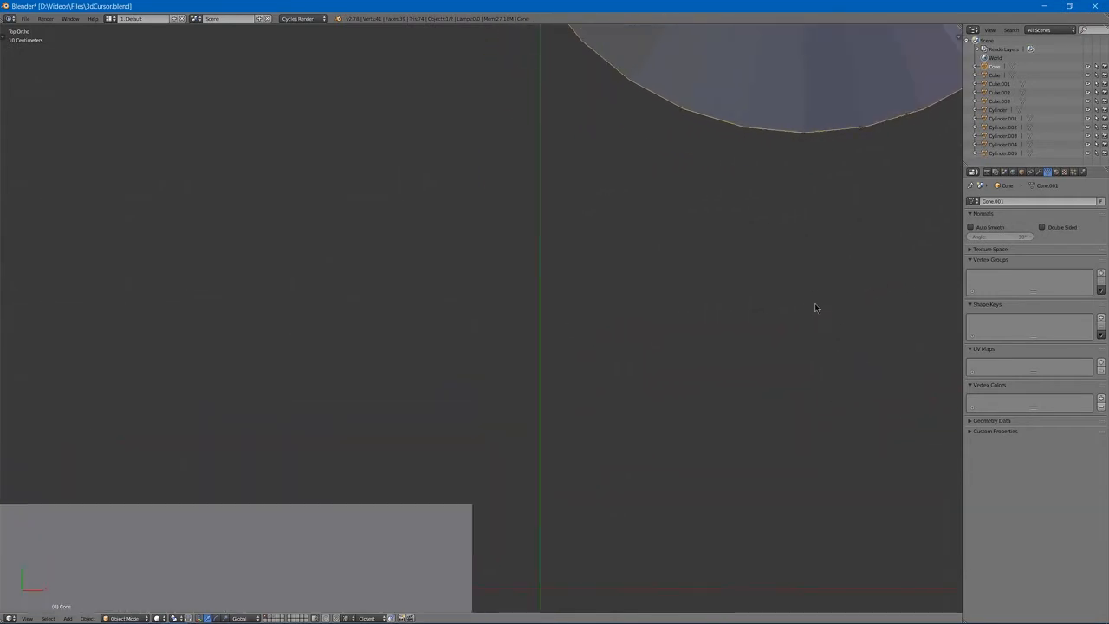
pyautogui.scroll(-7, 636, 451)
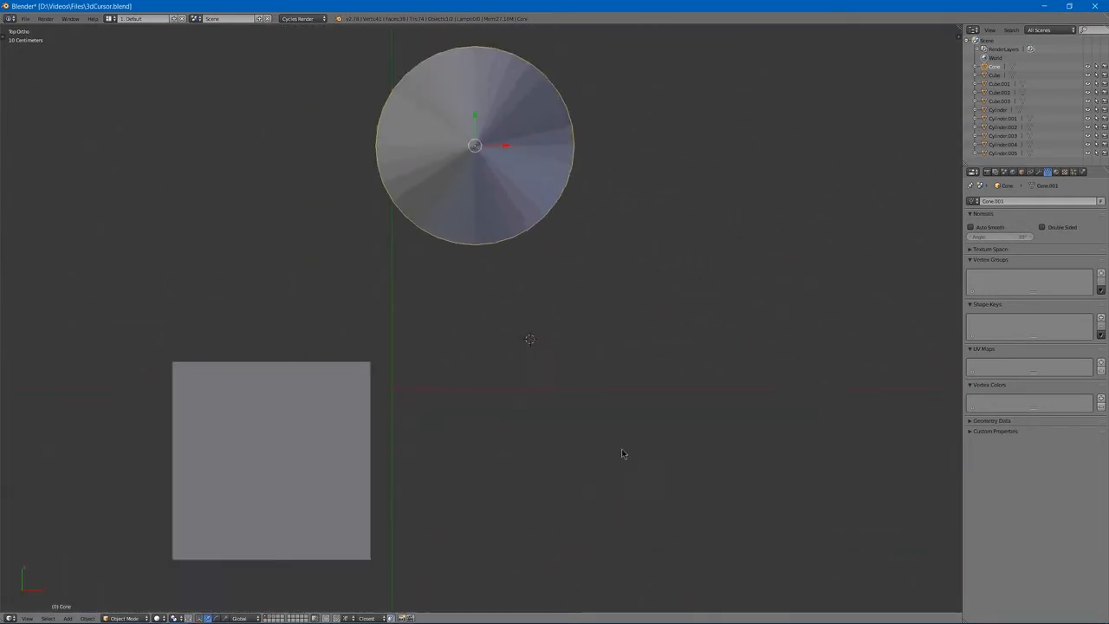
# Step: Select the near-side tuning peg cylinder closest to the neck on the guitar headstock
pyautogui.moveTo(610, 458); pyautogui.dragTo(498, 354, button='middle')
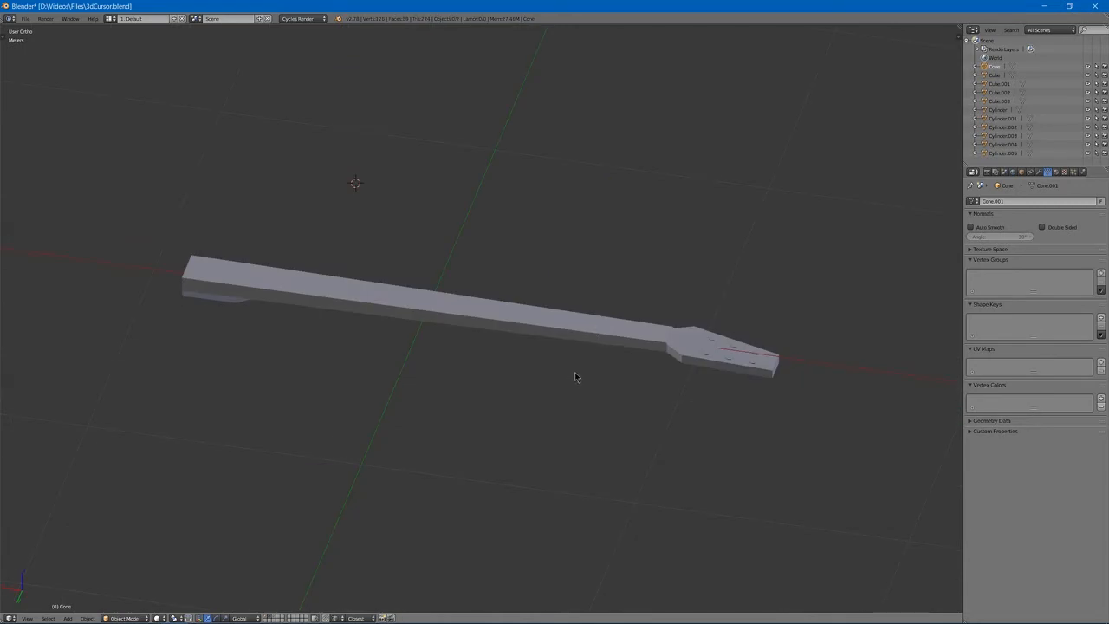
pyautogui.moveTo(574, 377); pyautogui.dragTo(666, 351, button='middle')
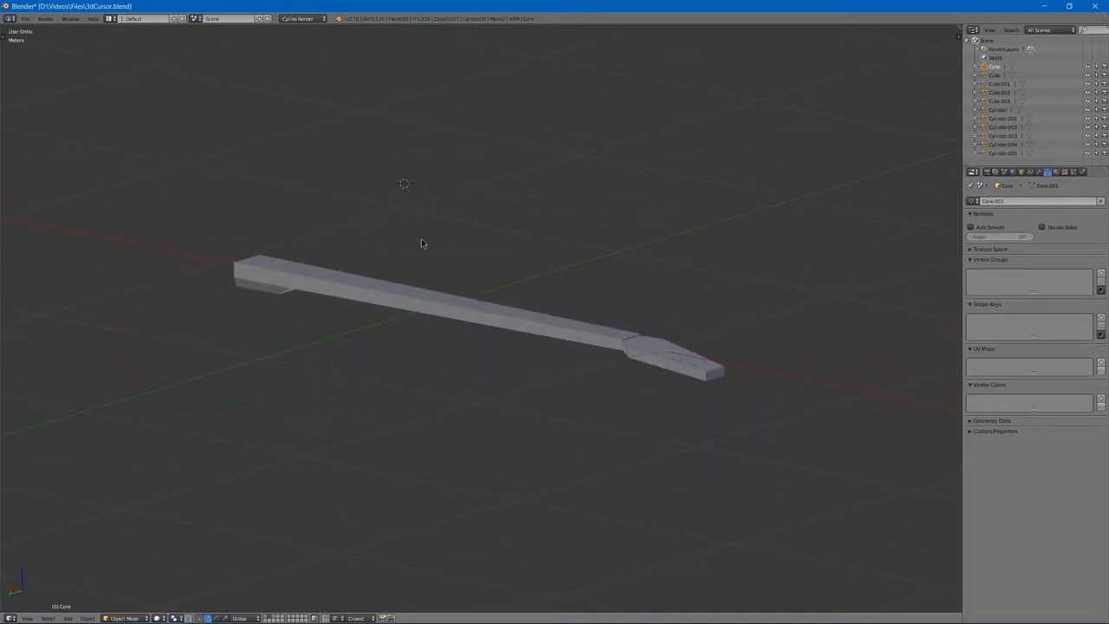
pyautogui.moveTo(556, 366)
pyautogui.mouseDown(button='middle')
pyautogui.moveTo(505, 333)
pyautogui.moveTo(596, 299)
pyautogui.moveTo(573, 380)
pyautogui.mouseUp(button='middle')
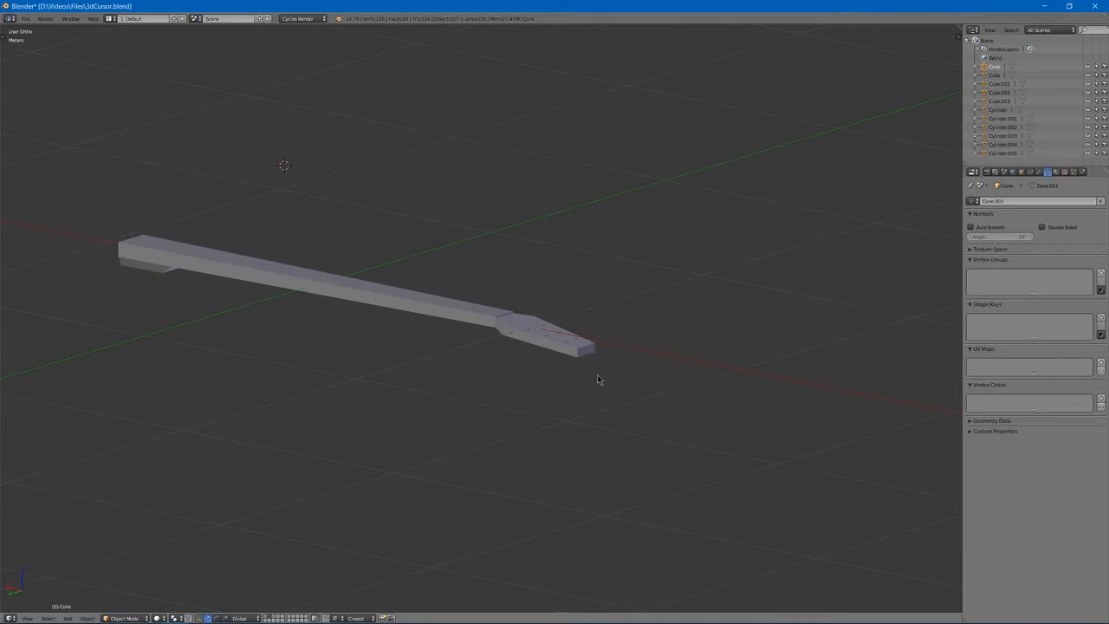
pyautogui.scroll(8, 658, 300)
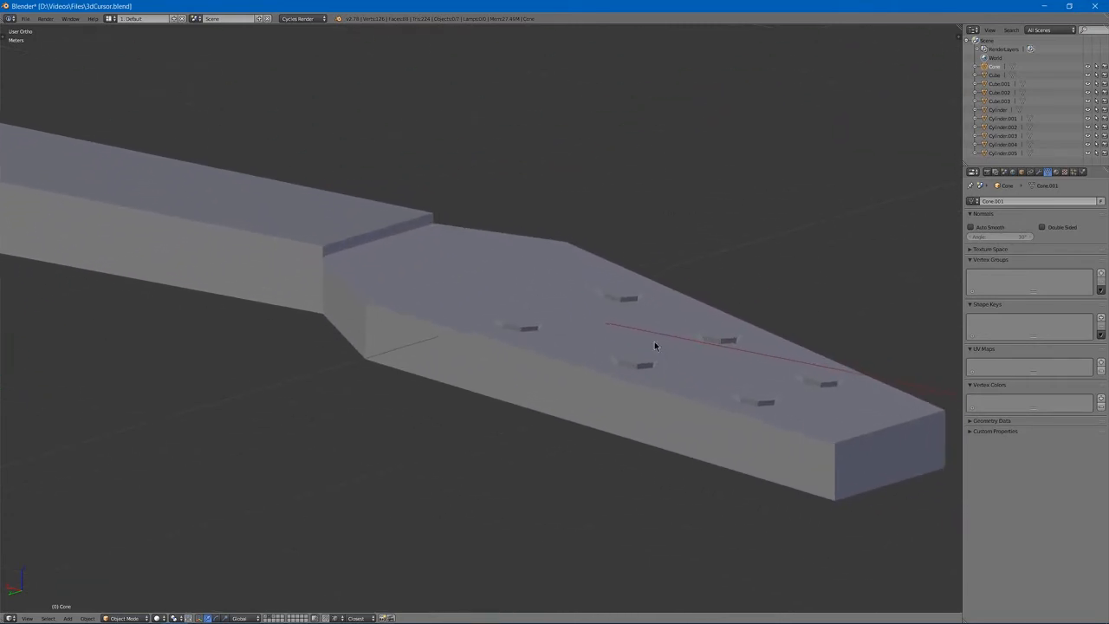
pyautogui.rightClick(520, 320)
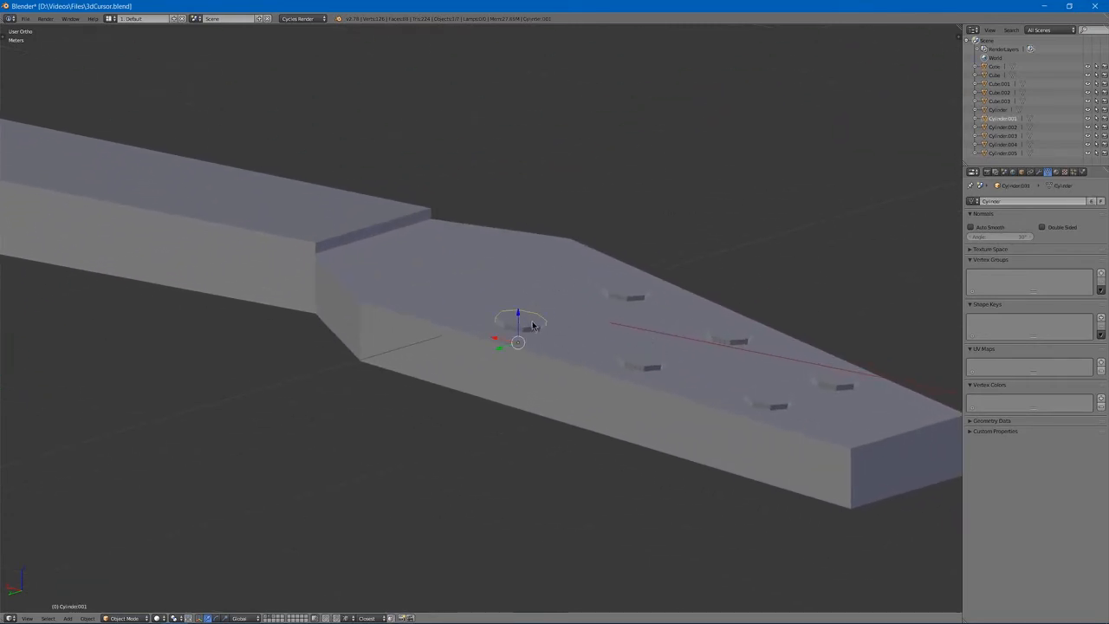
# Step: Place the 3D cursor on the headstock near the selected peg and enable Lock to Cursor for the view
pyautogui.moveTo(549, 322); pyautogui.dragTo(507, 236, button='middle')
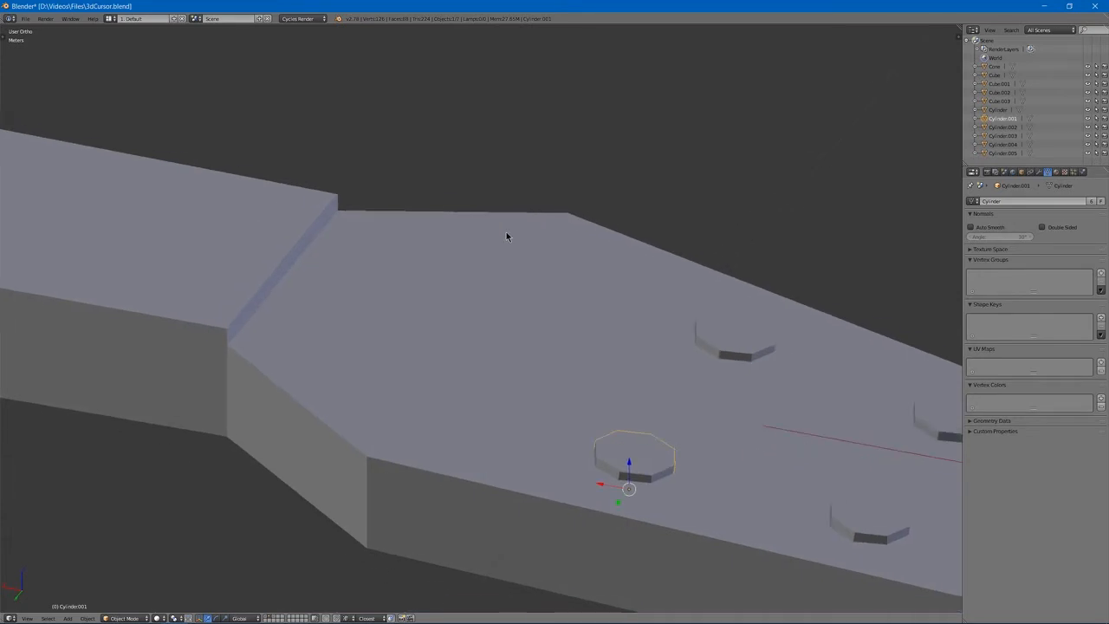
pyautogui.scroll(-7, 504, 237)
pyautogui.scroll(10, 530, 260)
pyautogui.moveTo(554, 197); pyautogui.dragTo(538, 251, button='middle')
pyautogui.scroll(-4, 538, 251)
pyautogui.scroll(2, 538, 252)
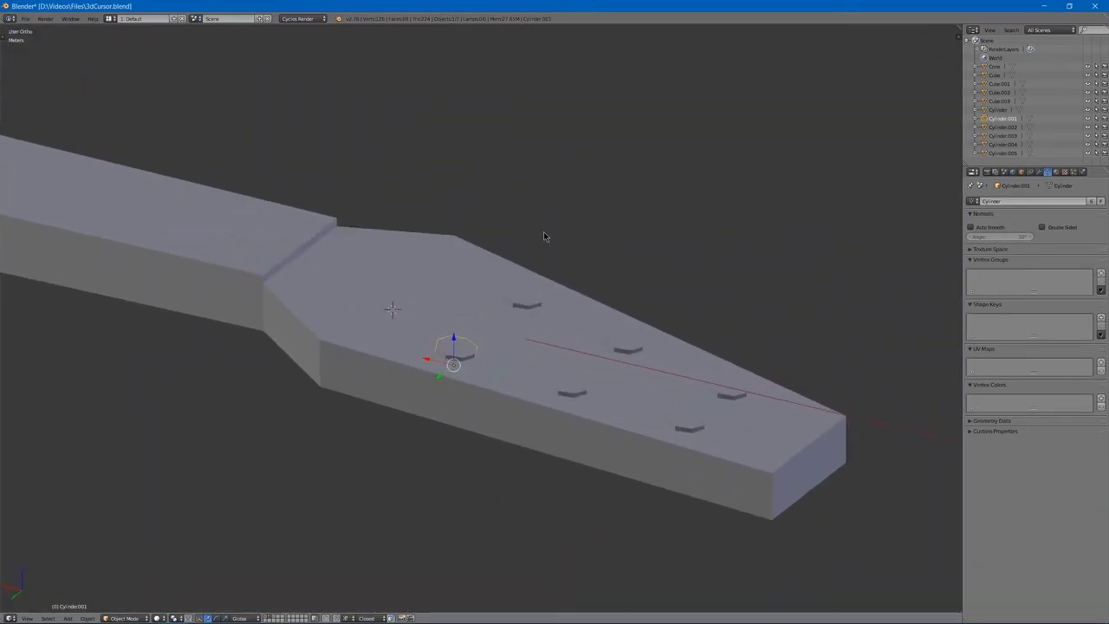
pyautogui.press('n')
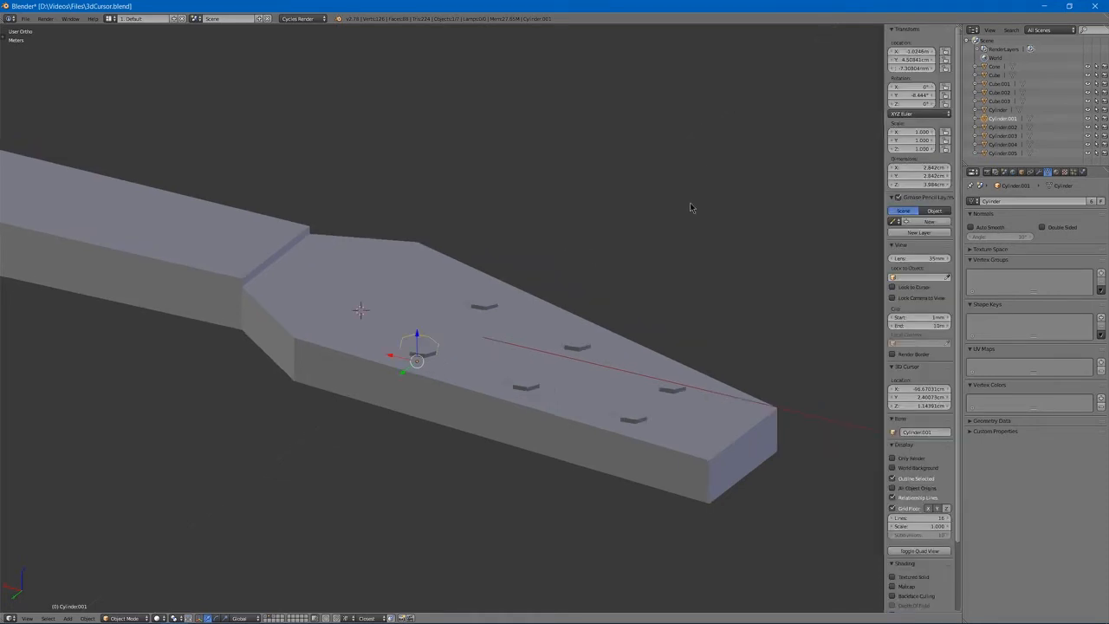
pyautogui.click(893, 287)
pyautogui.moveTo(738, 379); pyautogui.dragTo(660, 403, button='middle')
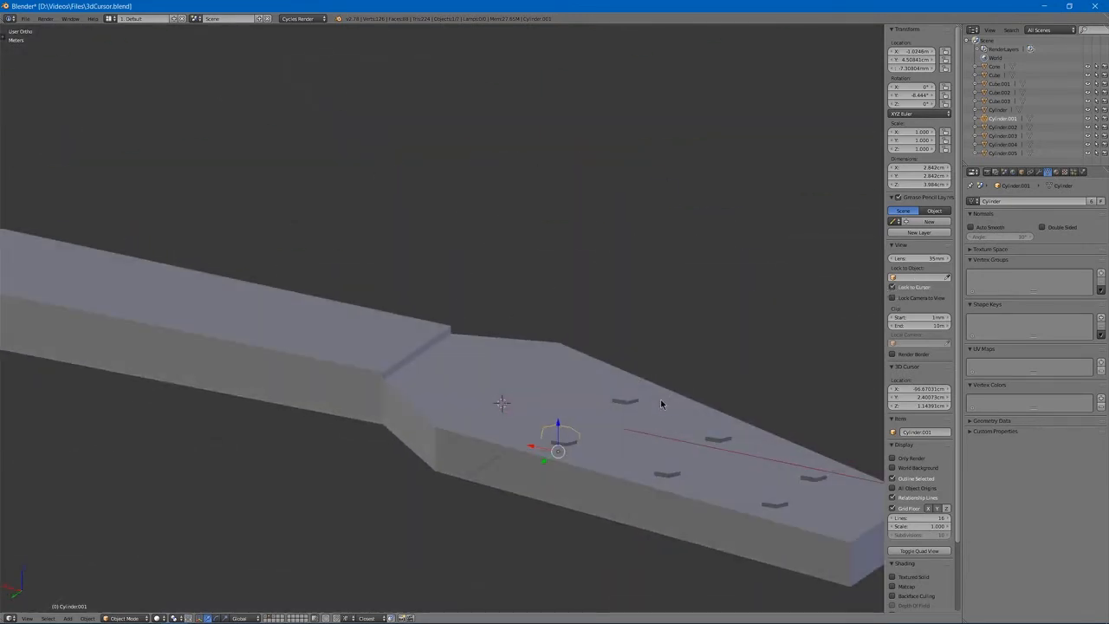
# Step: Move the 3D cursor onto the selected peg so the locked view centres on it
pyautogui.click(579, 441)
pyautogui.moveTo(578, 442); pyautogui.dragTo(632, 418, button='middle')
pyautogui.scroll(3, 573, 427)
# Step: In Edit Mode, inset the peg's top face and extrude the inner face upward into a narrower post
pyautogui.press('Tab')
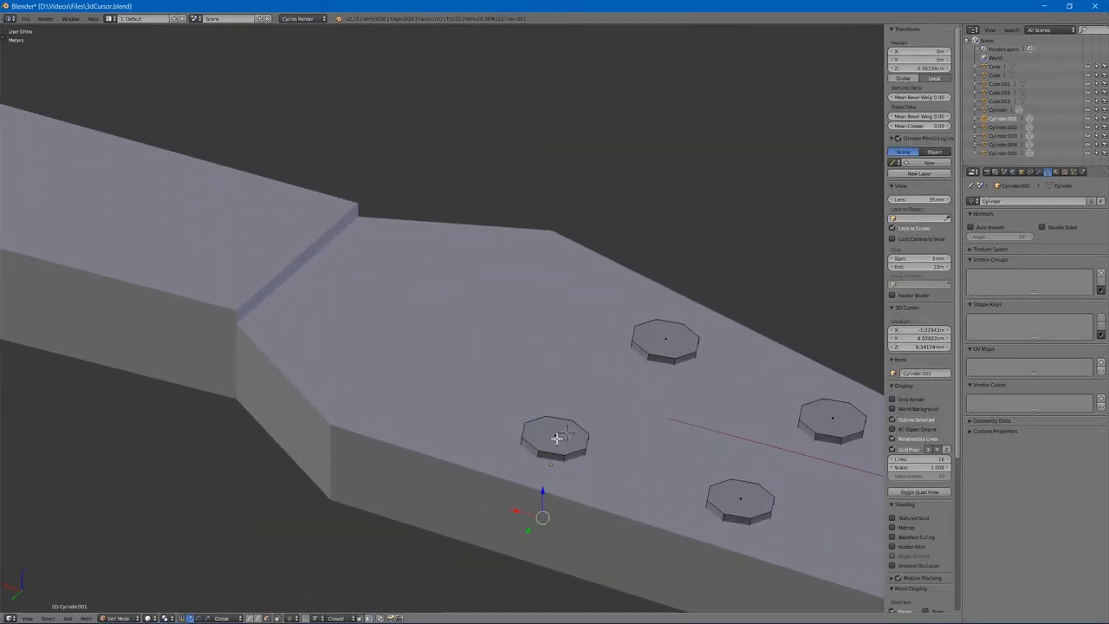
pyautogui.press('a')
pyautogui.press('i')
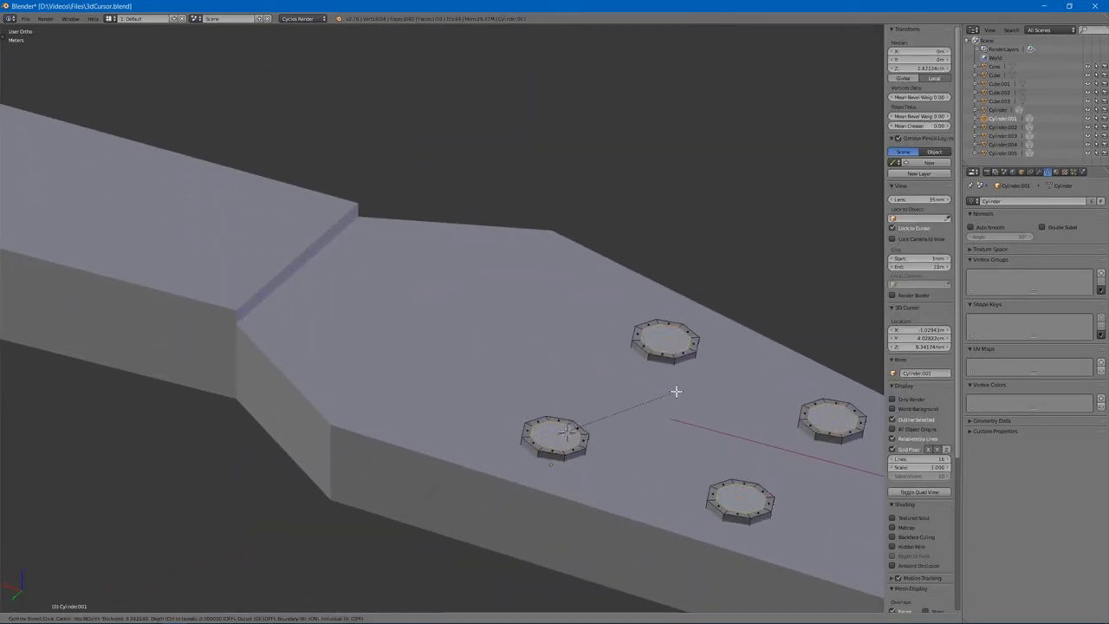
pyautogui.click(676, 391)
pyautogui.press('e')
pyautogui.click(680, 369)
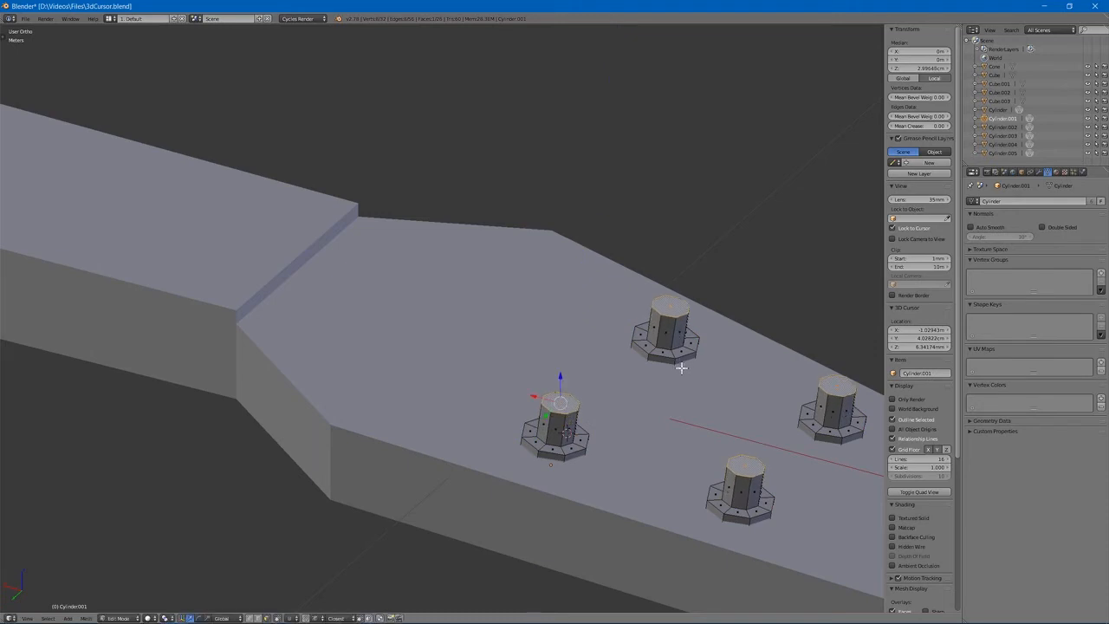
pyautogui.press('Tab')
# Step: Examine the extruded tuning pegs and the headstock from several angles with the view locked to the 3D cursor
pyautogui.moveTo(687, 379); pyautogui.dragTo(748, 379, button='middle')
pyautogui.scroll(-3, 669, 439)
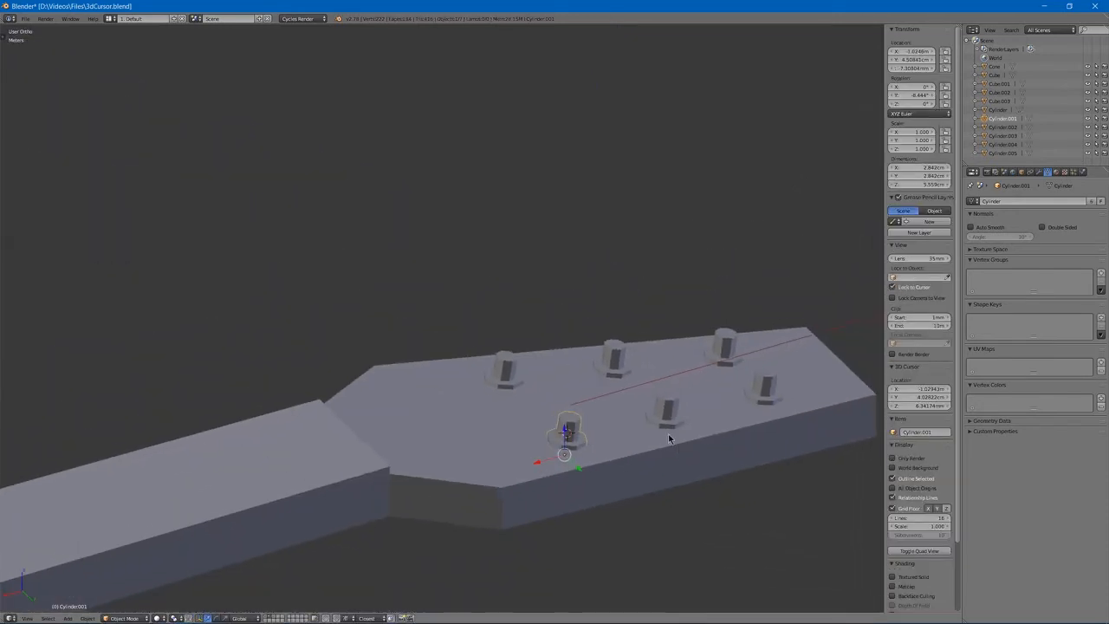
pyautogui.moveTo(669, 439); pyautogui.dragTo(609, 415, button='middle')
pyautogui.scroll(-2, 648, 443)
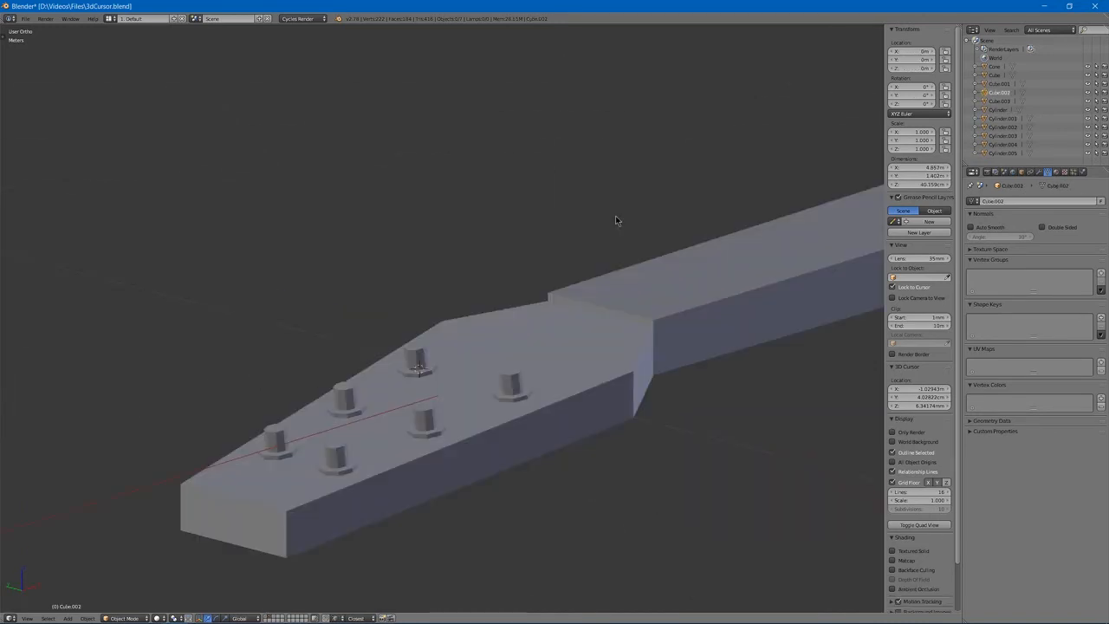
pyautogui.moveTo(511, 329); pyautogui.dragTo(459, 468, button='middle')
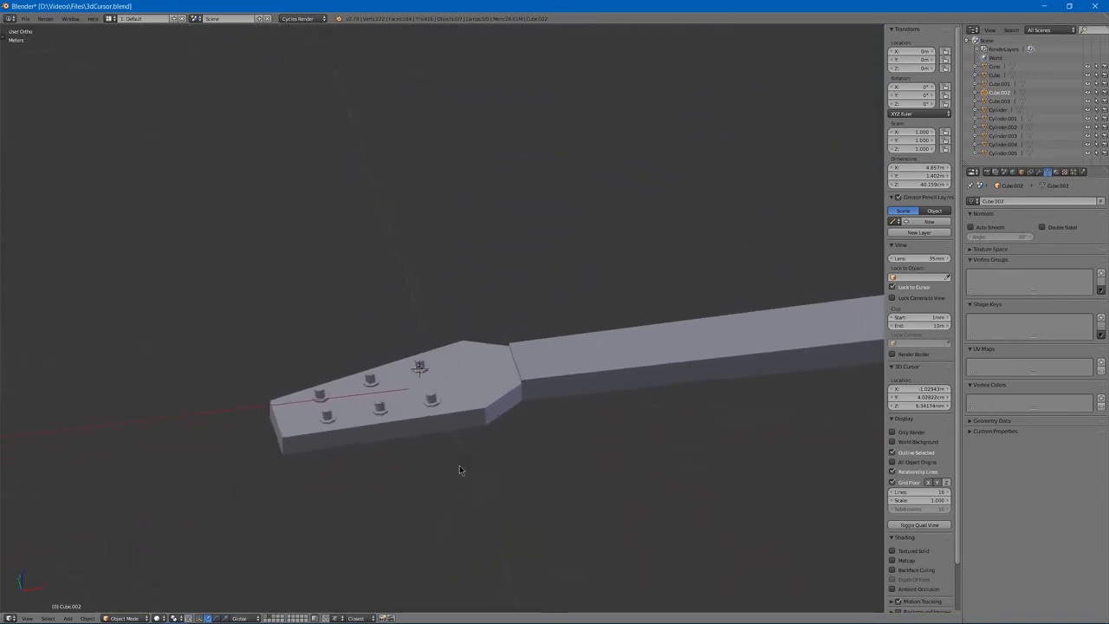
pyautogui.scroll(5, 461, 466)
pyautogui.moveTo(540, 334)
pyautogui.mouseDown(button='middle')
pyautogui.moveTo(535, 404)
pyautogui.moveTo(473, 344)
pyautogui.moveTo(561, 340)
pyautogui.mouseUp(button='middle')
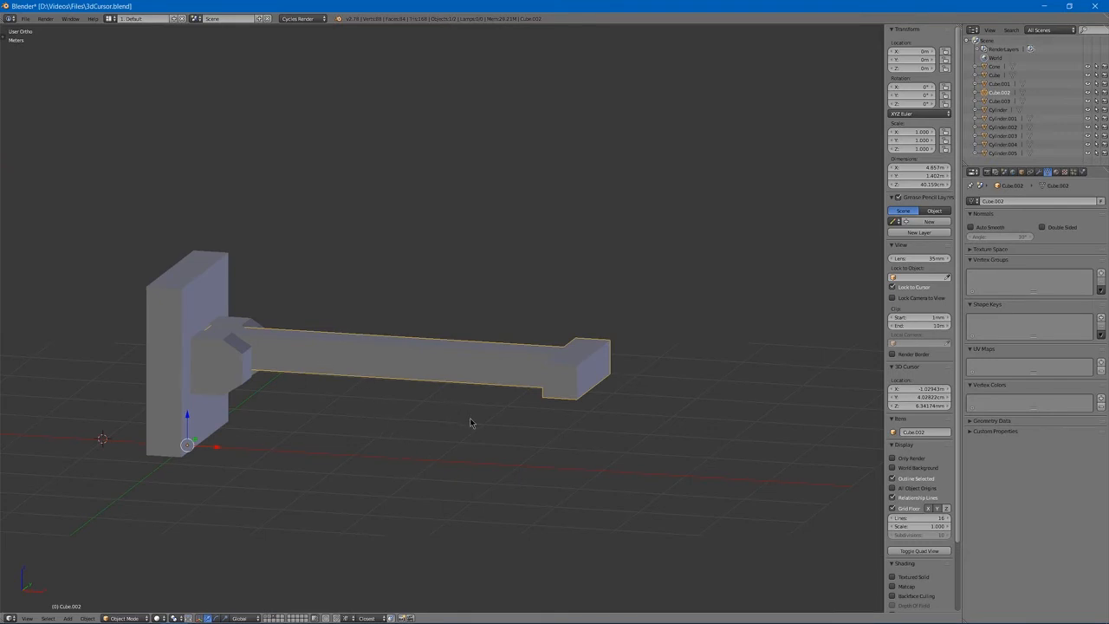
pyautogui.press('r')
pyautogui.press('y')
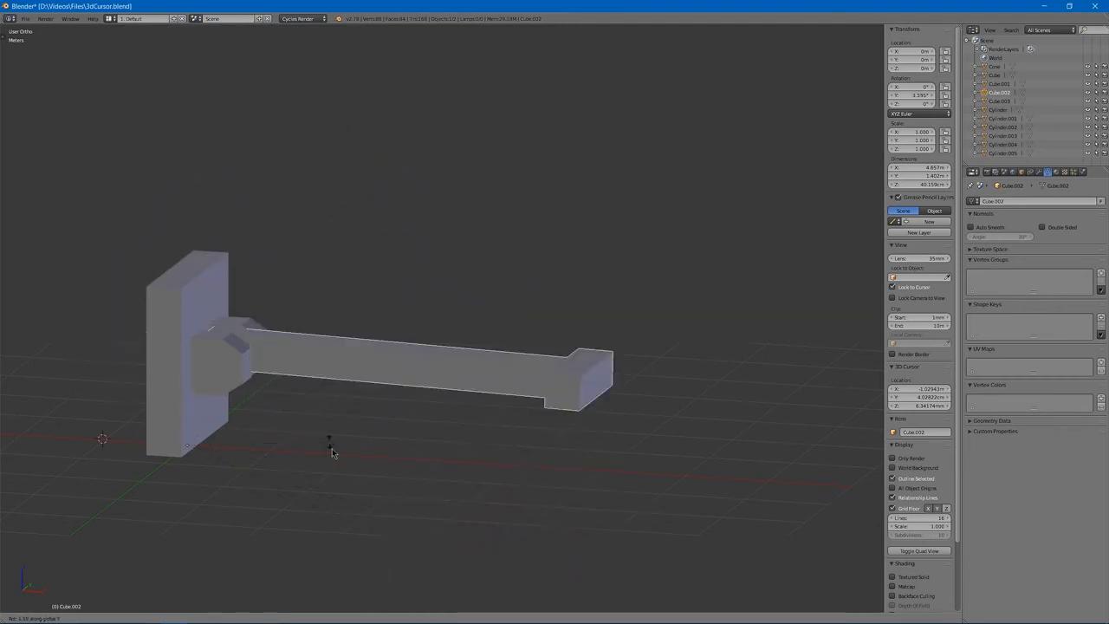
pyautogui.press('Escape')
pyautogui.press('r')
pyautogui.press('Escape')
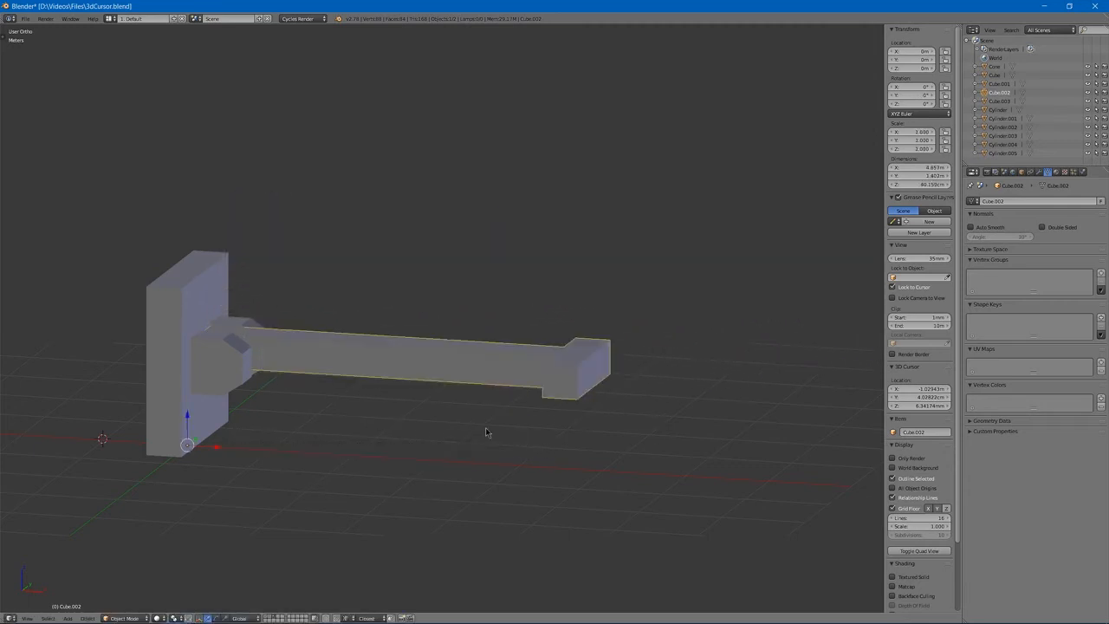
# Step: In Edit Mode, snap the 3D cursor to the selected geometry at the arm's hinge end and return to Object Mode
pyautogui.moveTo(486, 432); pyautogui.dragTo(459, 420, button='middle')
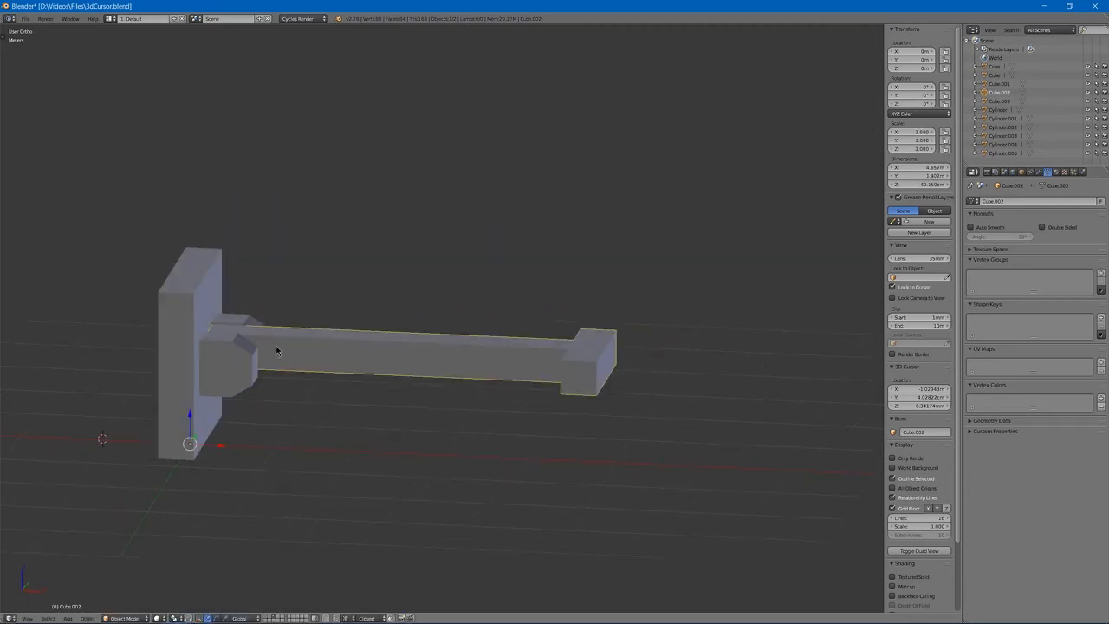
pyautogui.scroll(3, 258, 354)
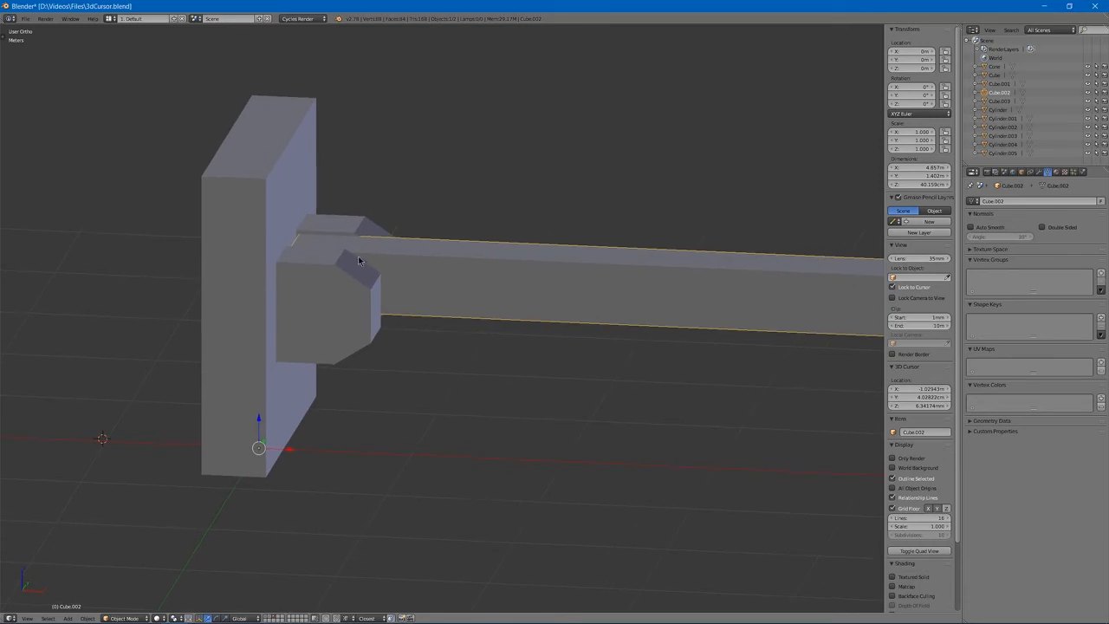
pyautogui.press('Tab')
pyautogui.moveTo(372, 255); pyautogui.dragTo(304, 289, button='middle')
pyautogui.press('z')
pyautogui.press('z')
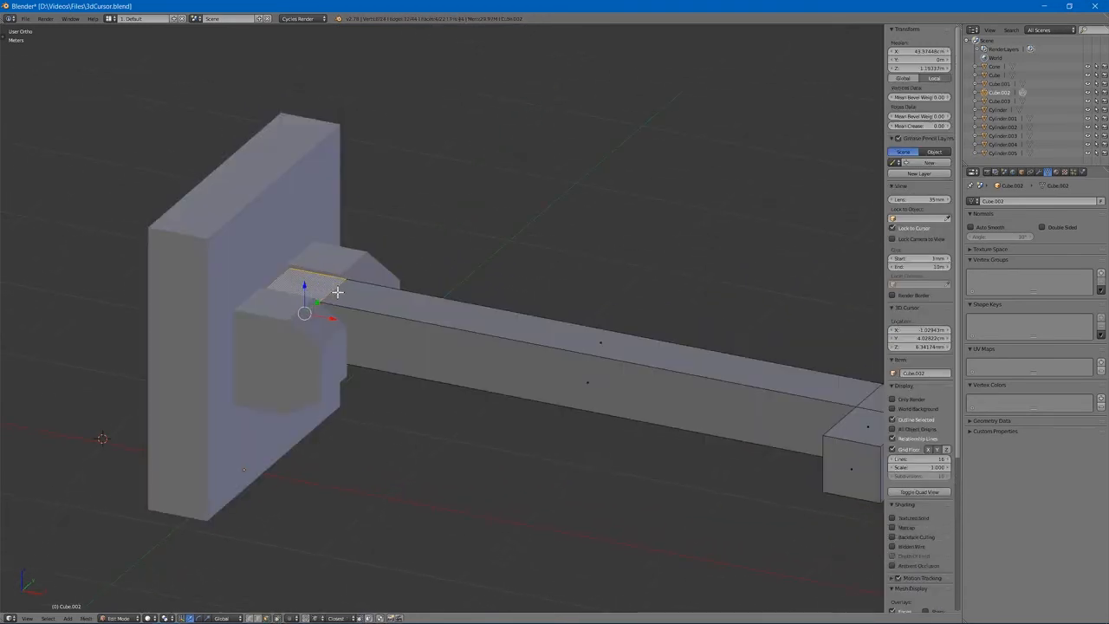
pyautogui.hotkey('shift', 's')
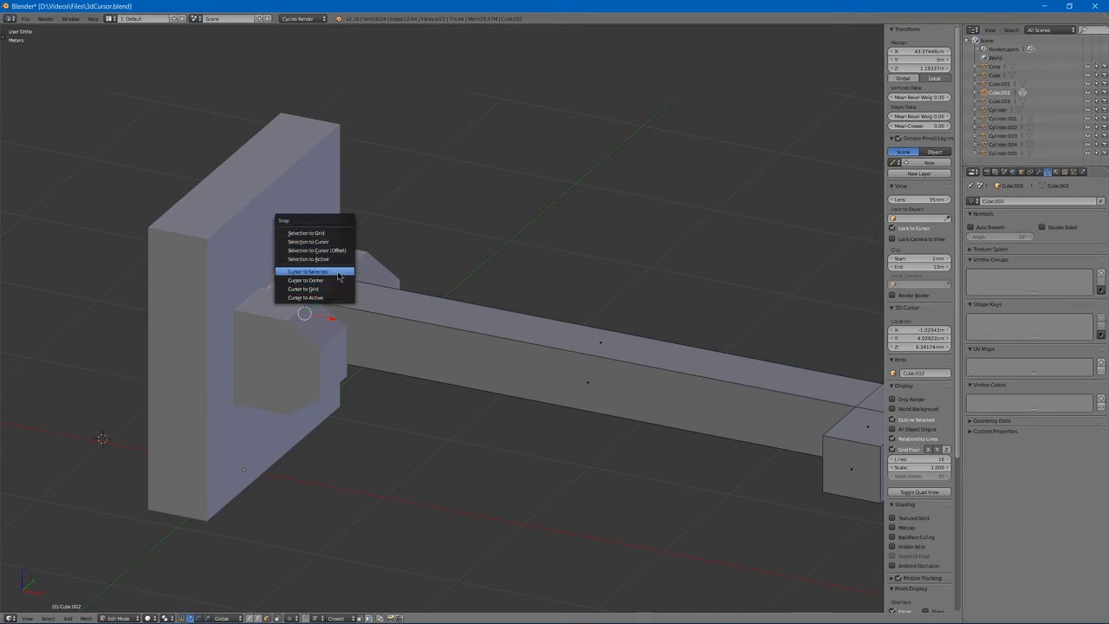
pyautogui.click(337, 274)
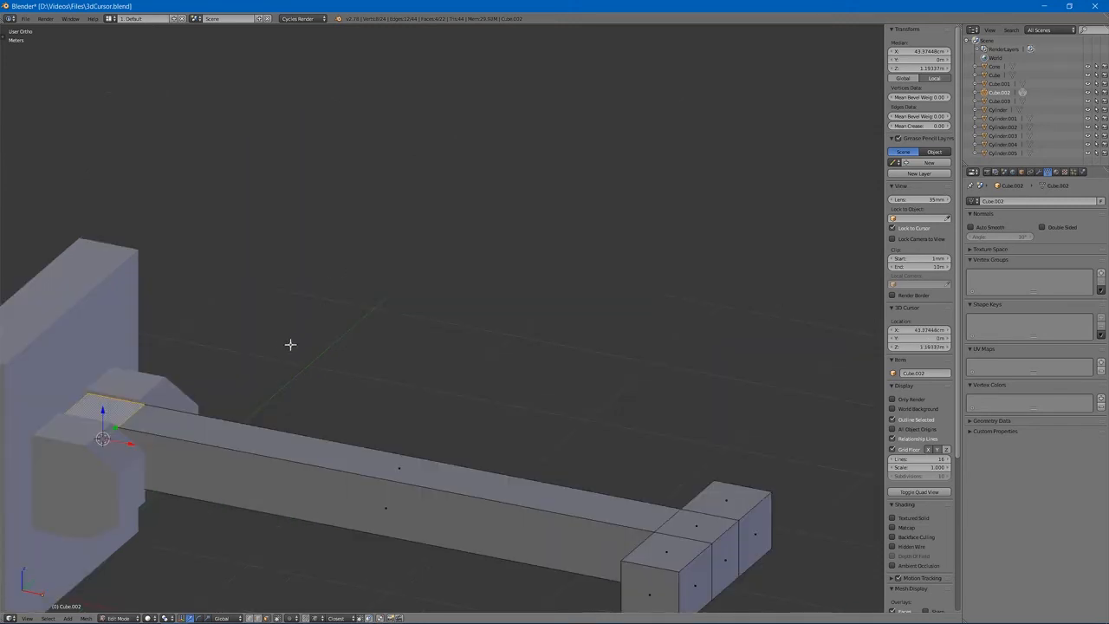
pyautogui.moveTo(292, 342); pyautogui.dragTo(381, 248, button='middle')
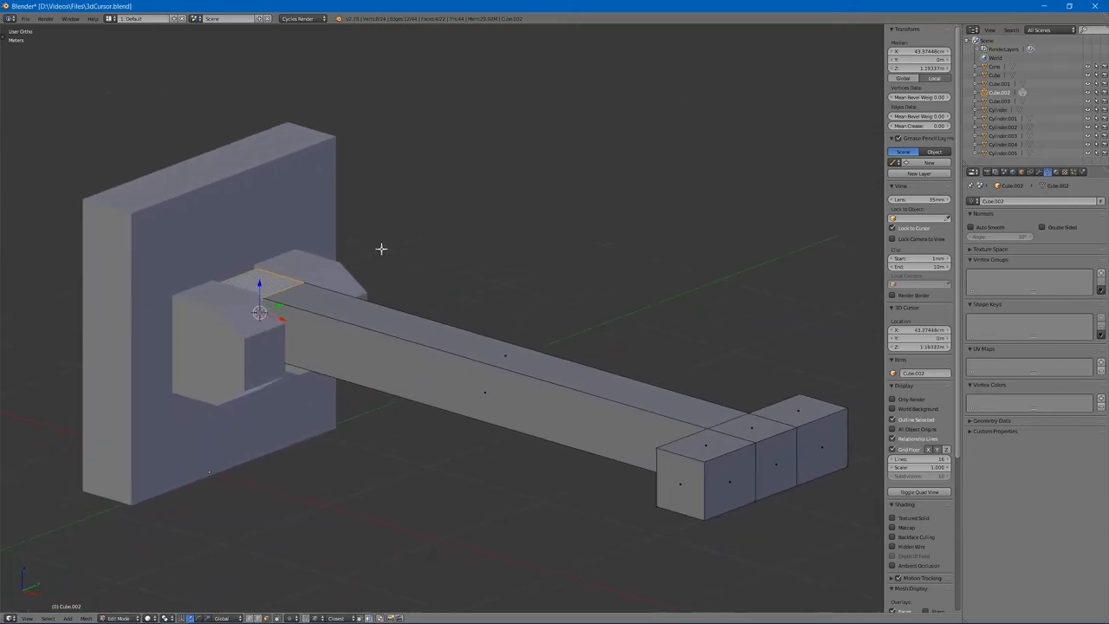
pyautogui.press('Tab')
# Step: Set the transform pivot point to the 3D Cursor
pyautogui.moveTo(245, 469); pyautogui.dragTo(282, 334, button='middle')
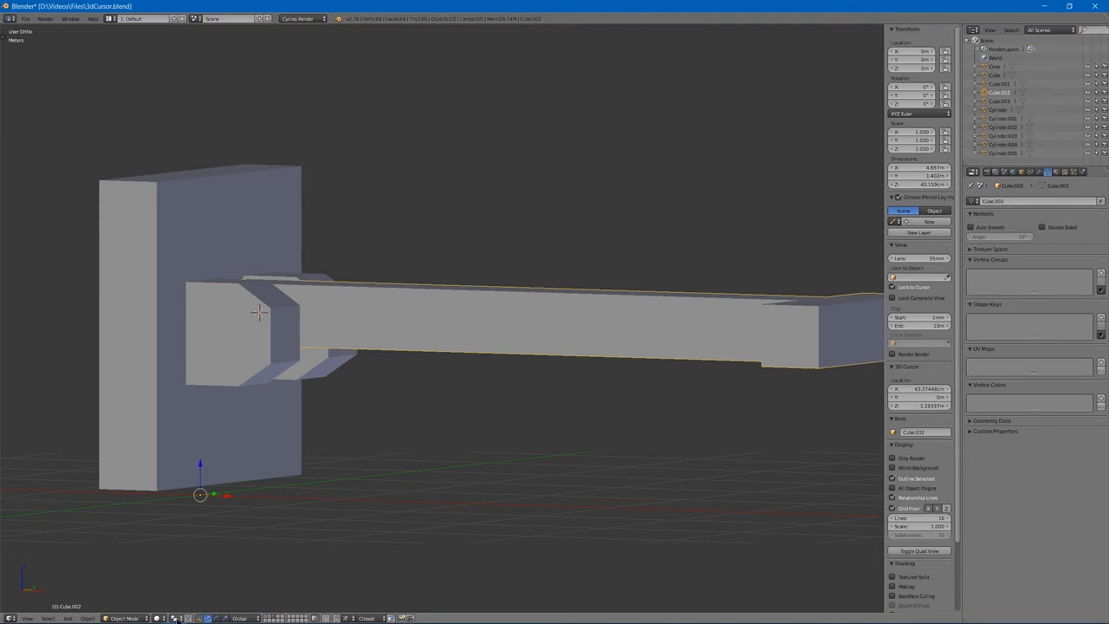
pyautogui.click(175, 617)
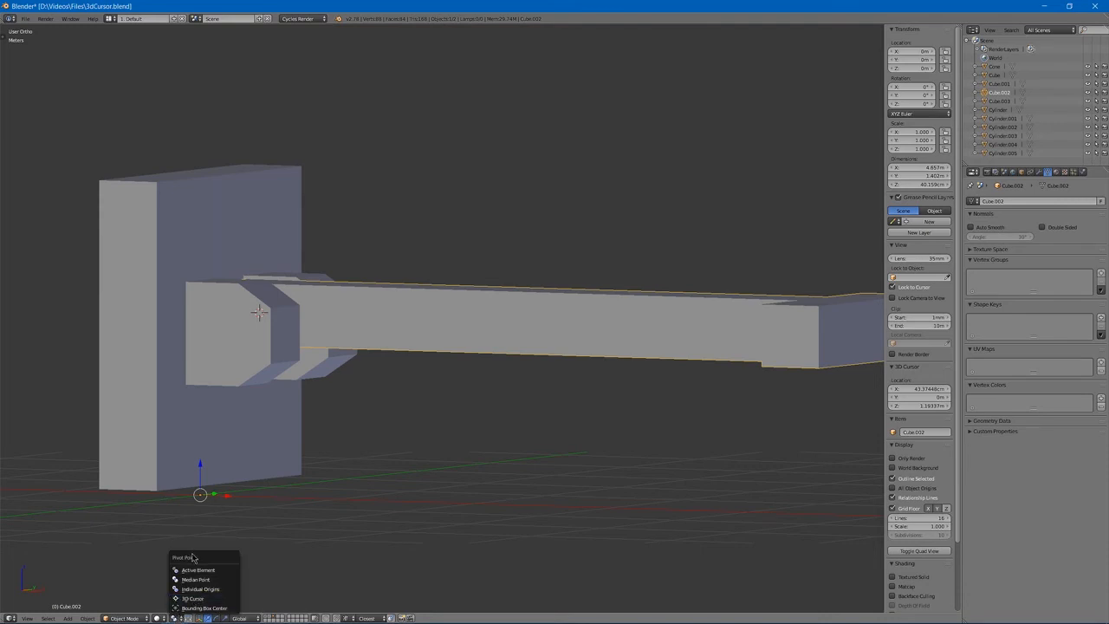
pyautogui.click(208, 598)
pyautogui.moveTo(435, 395); pyautogui.dragTo(455, 391, button='middle')
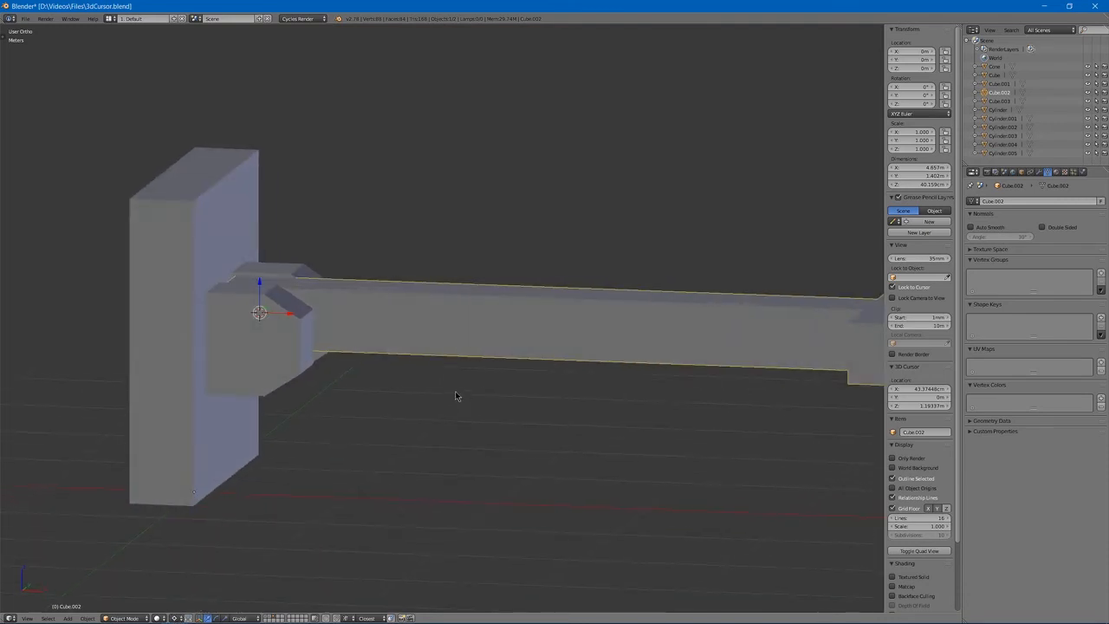
# Step: Try rotating the arm about the Y axis and scaling it around the 3D cursor, cancelling both transforms
pyautogui.press('r')
pyautogui.press('y')
pyautogui.press('Escape')
pyautogui.press('s')
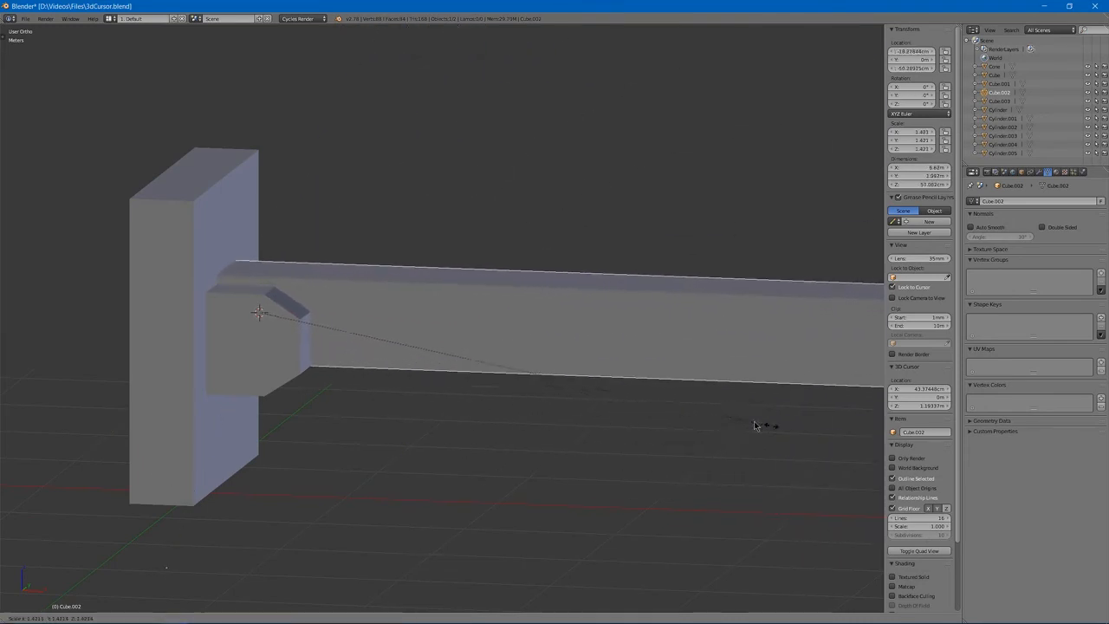
pyautogui.press('Escape')
# Step: Set the arm's origin to the 3D cursor at the hinge
pyautogui.moveTo(615, 374); pyautogui.dragTo(605, 371, button='middle')
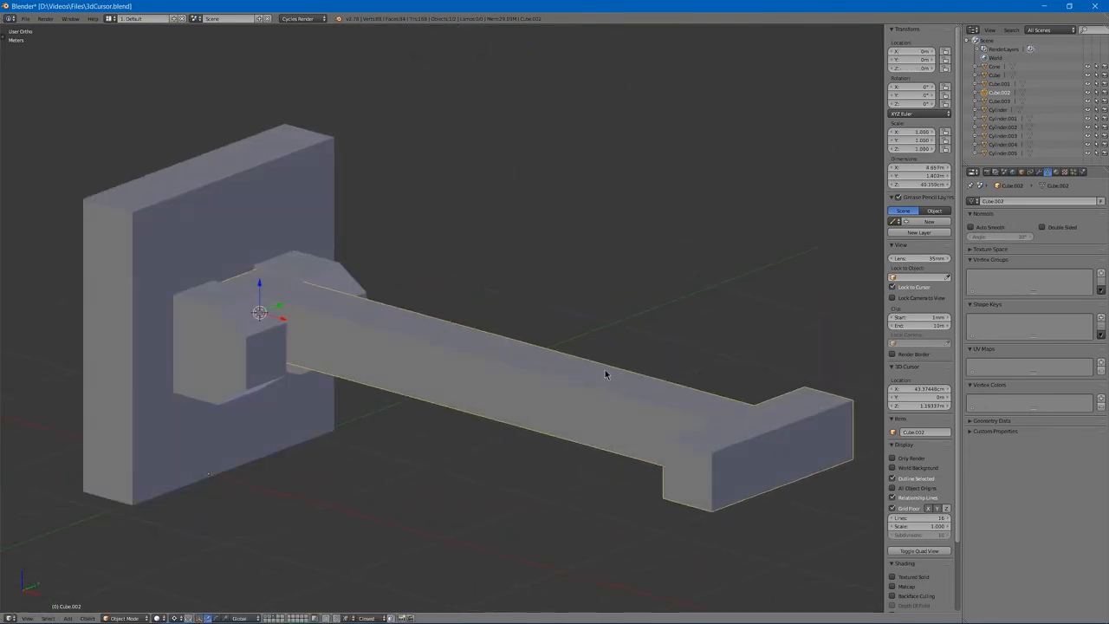
pyautogui.scroll(-2, 605, 370)
pyautogui.moveTo(581, 437); pyautogui.dragTo(607, 385, button='middle')
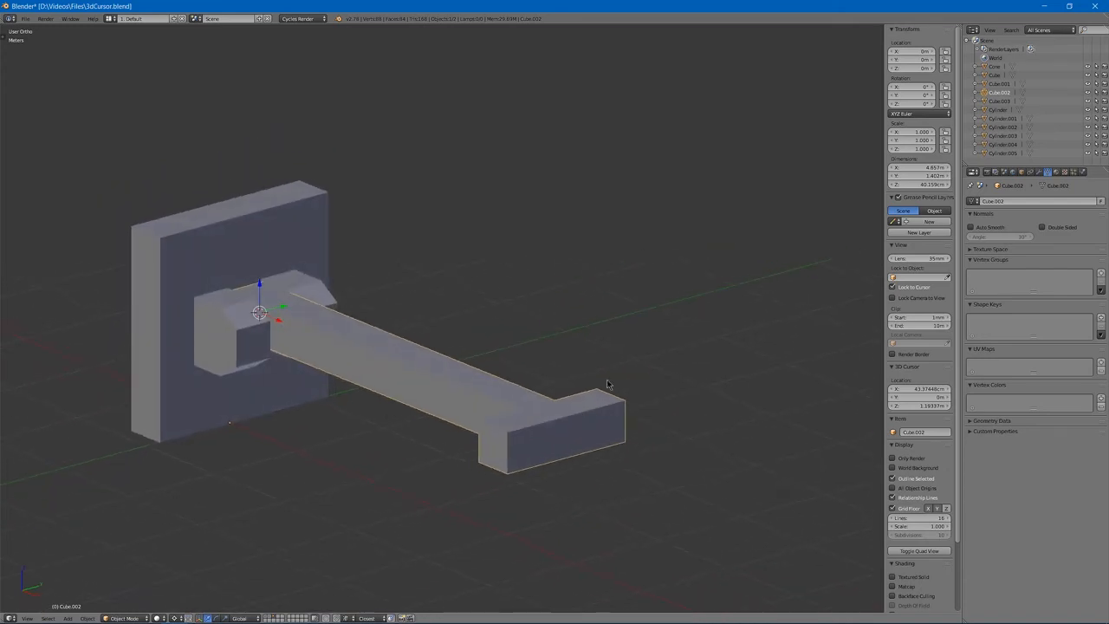
pyautogui.keyDown('shift'); pyautogui.moveTo(672, 286); pyautogui.dragTo(713, 290, button='middle'); pyautogui.keyUp('shift')
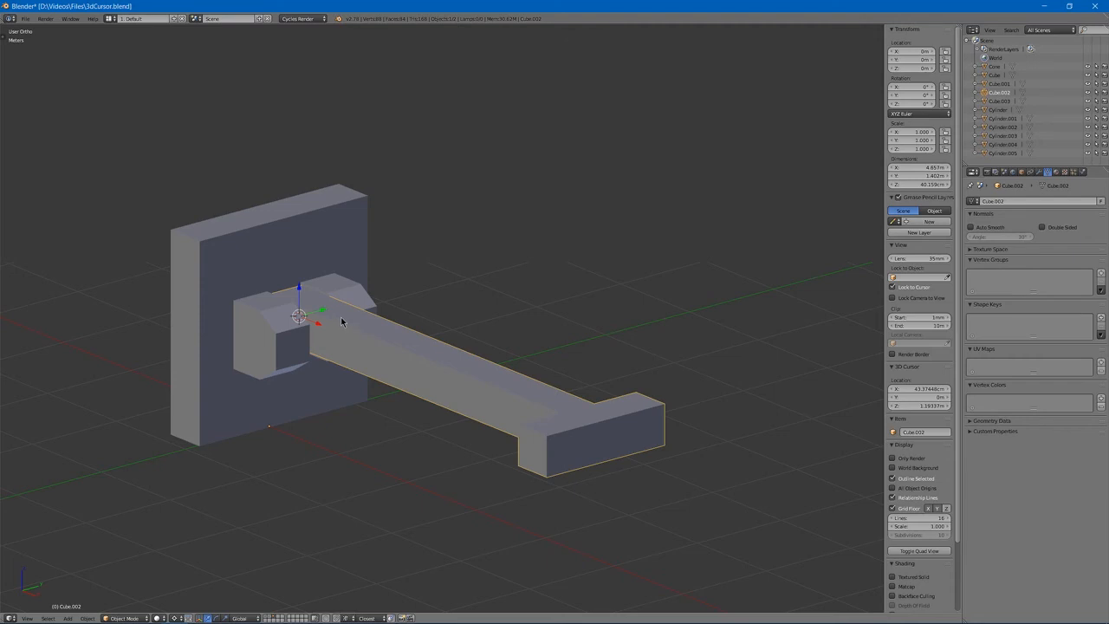
pyautogui.hotkey('shift', 'ctrl', 'alt', 'c')
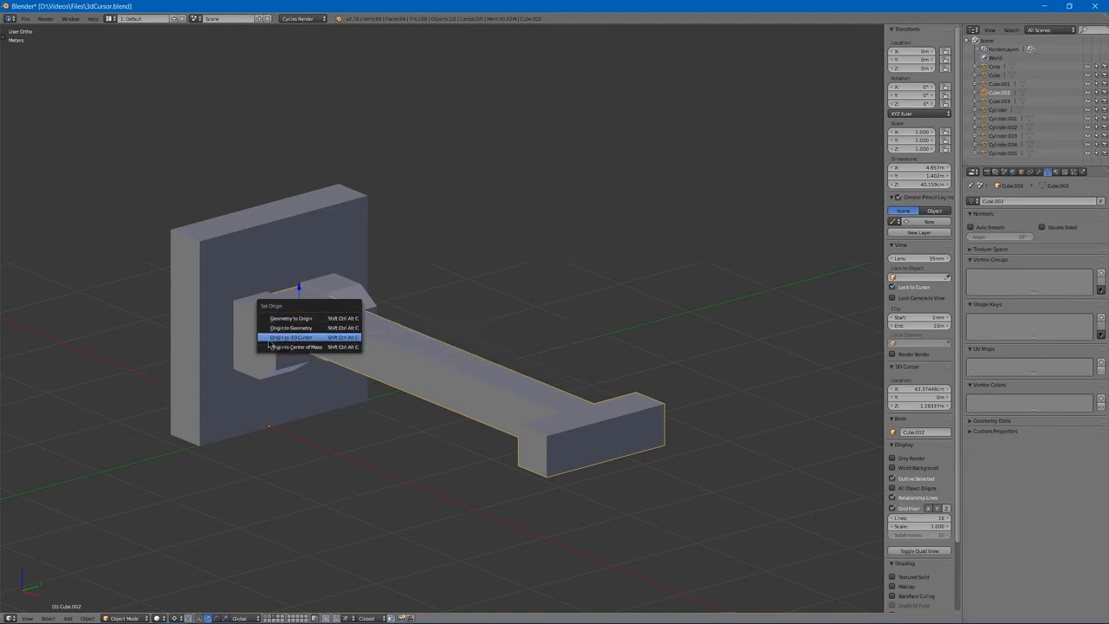
pyautogui.click(311, 338)
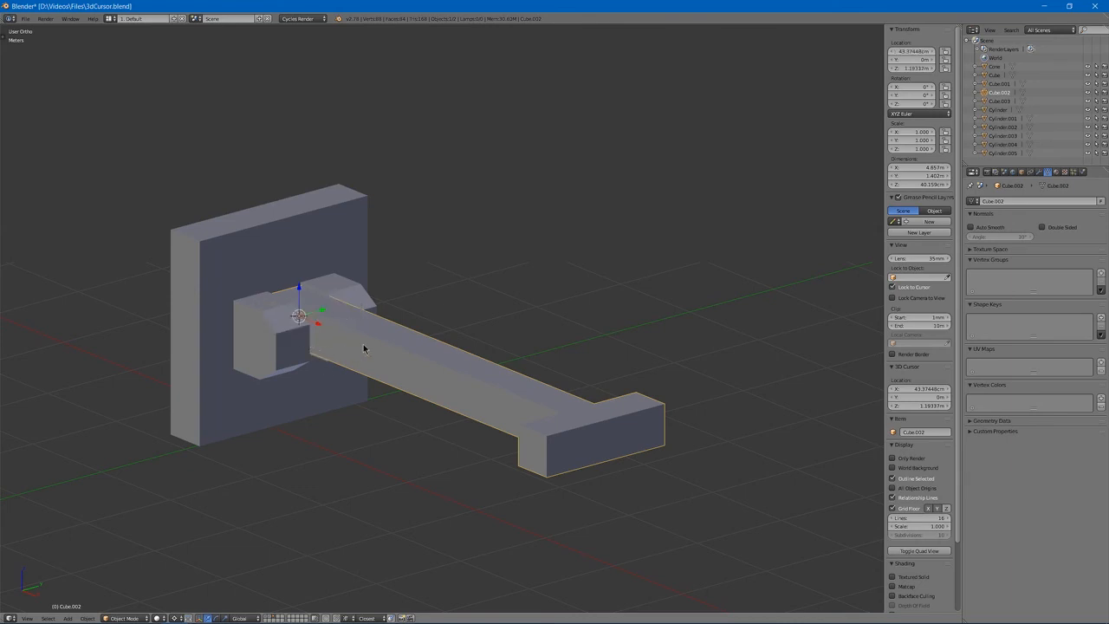
# Step: Switch the transform pivot point to Median Point
pyautogui.moveTo(353, 346); pyautogui.dragTo(300, 365, button='middle')
pyautogui.scroll(3, 317, 320)
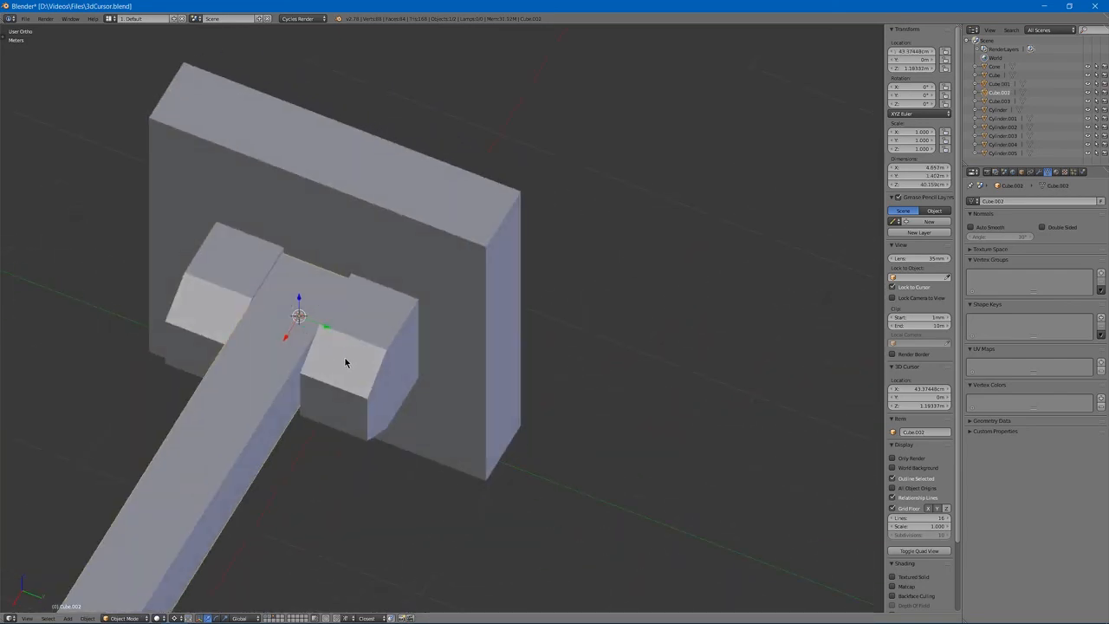
pyautogui.click(179, 617)
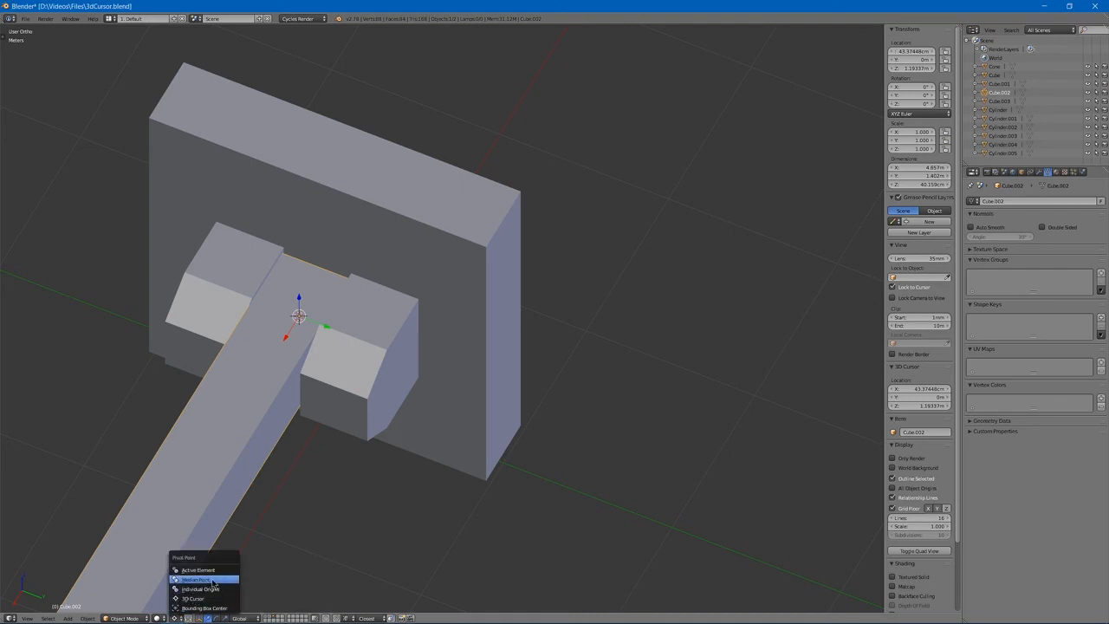
pyautogui.click(212, 580)
# Step: Try rotating the arm freely around its origin at the hinge and cancel the rotation
pyautogui.moveTo(338, 384); pyautogui.dragTo(280, 366, button='middle')
pyautogui.scroll(-4, 280, 347)
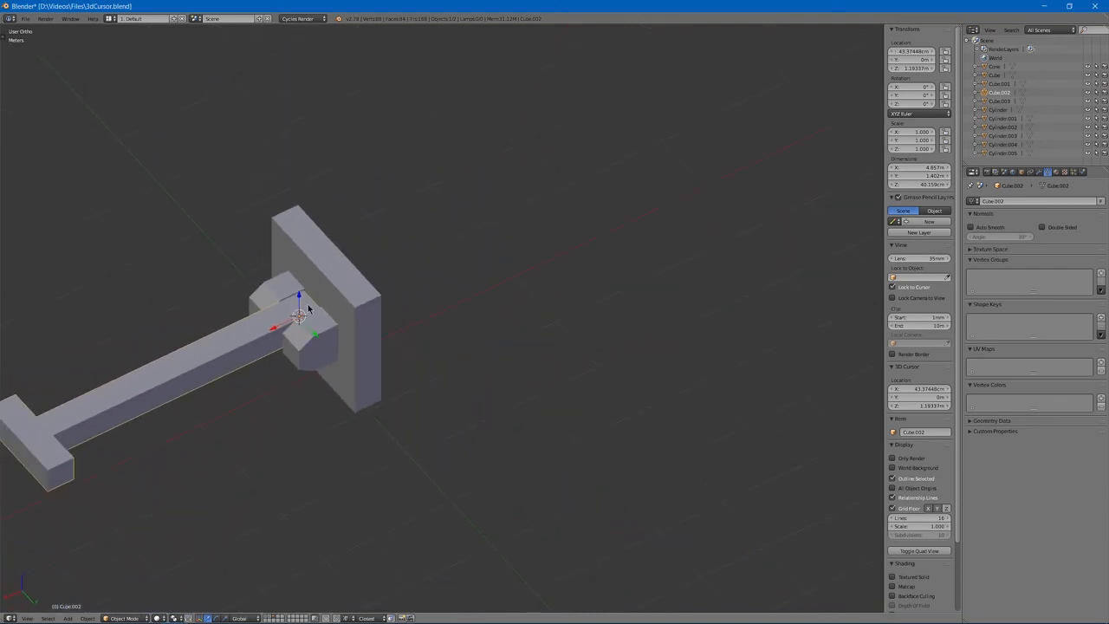
pyautogui.press('r')
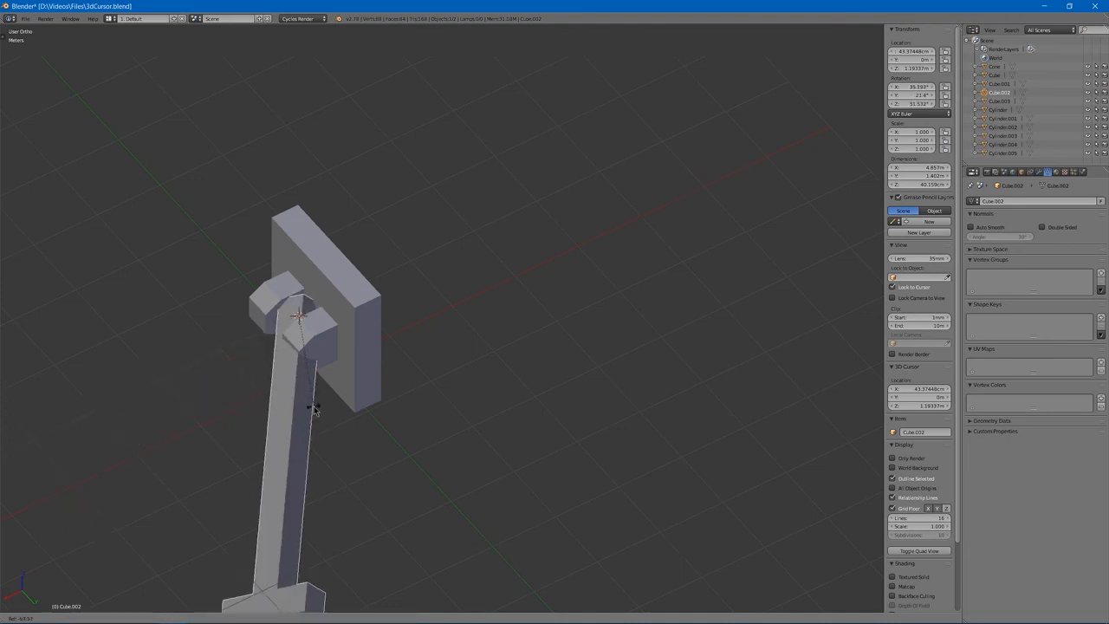
pyautogui.press('Escape')
pyautogui.moveTo(315, 409); pyautogui.dragTo(453, 361, button='middle')
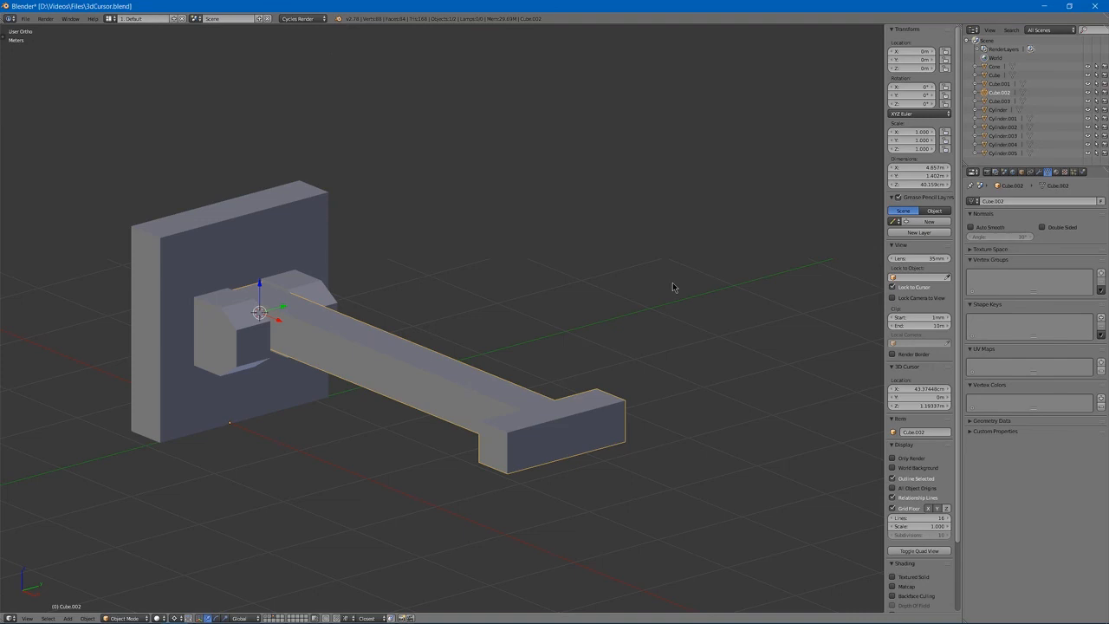